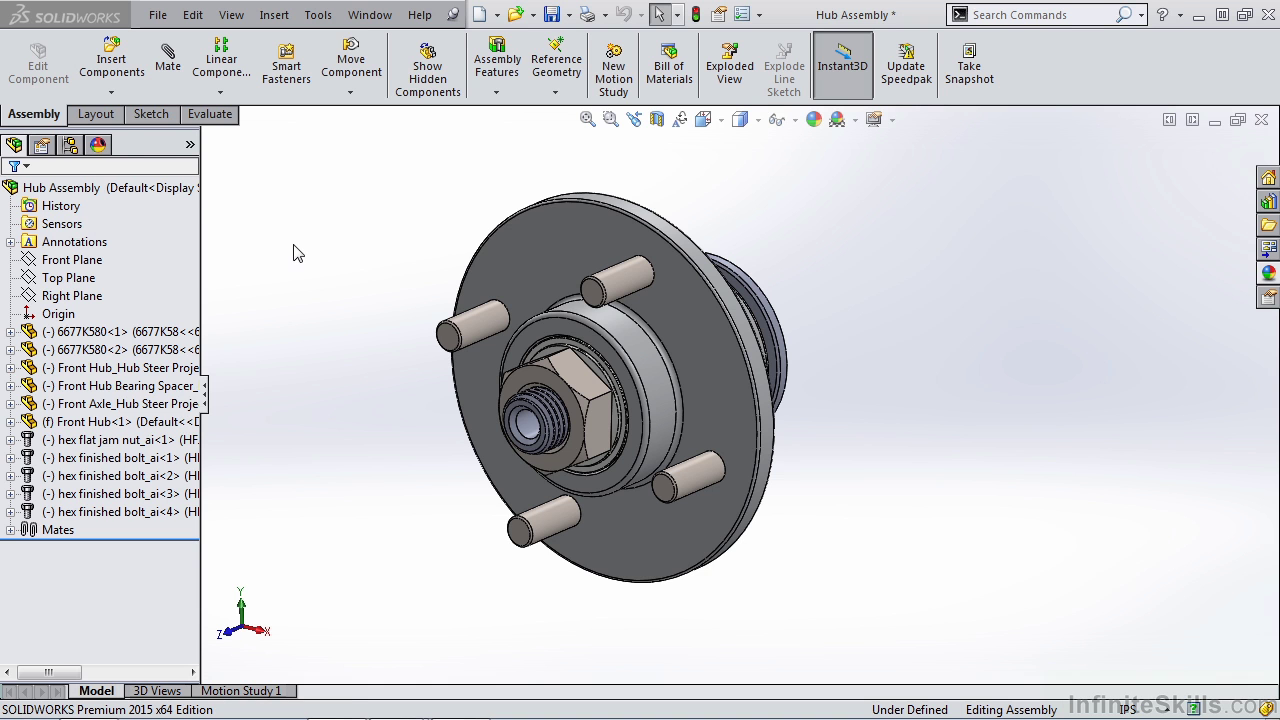
# Step: Add a new configuration named "Bearing Explode" to the hub assembly
pyautogui.click(70, 146)
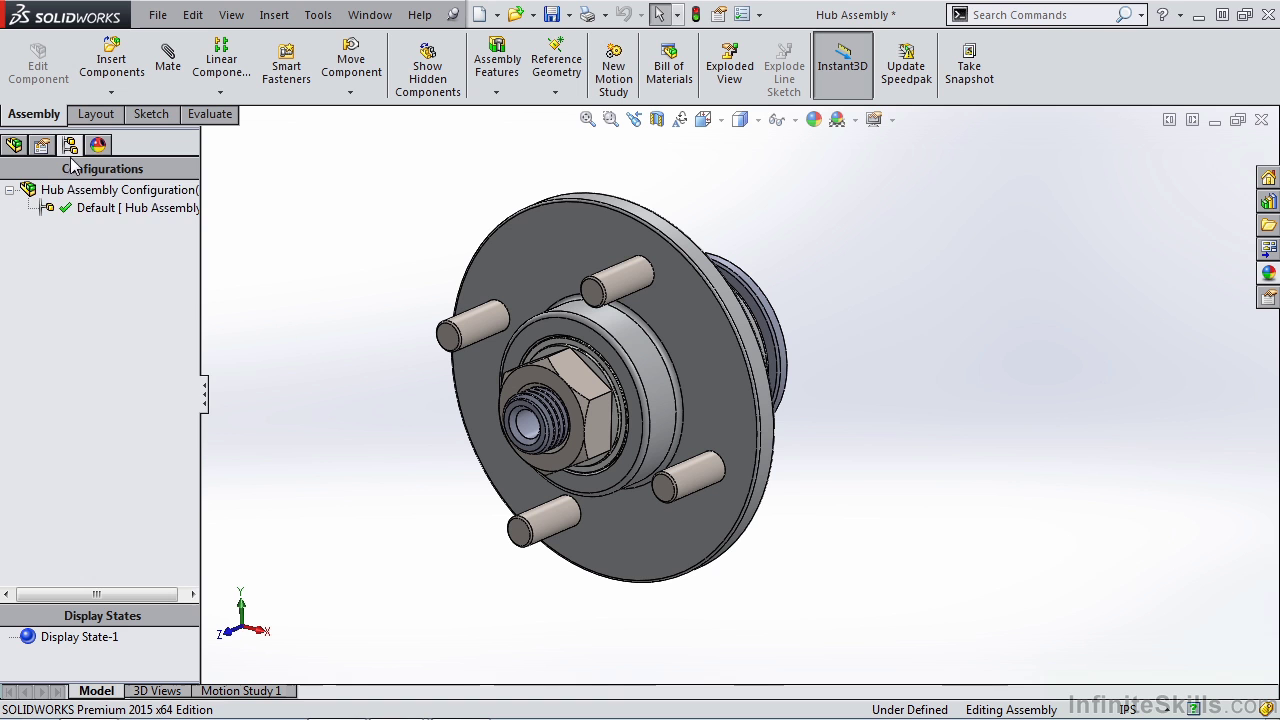
pyautogui.rightClick(68, 210)
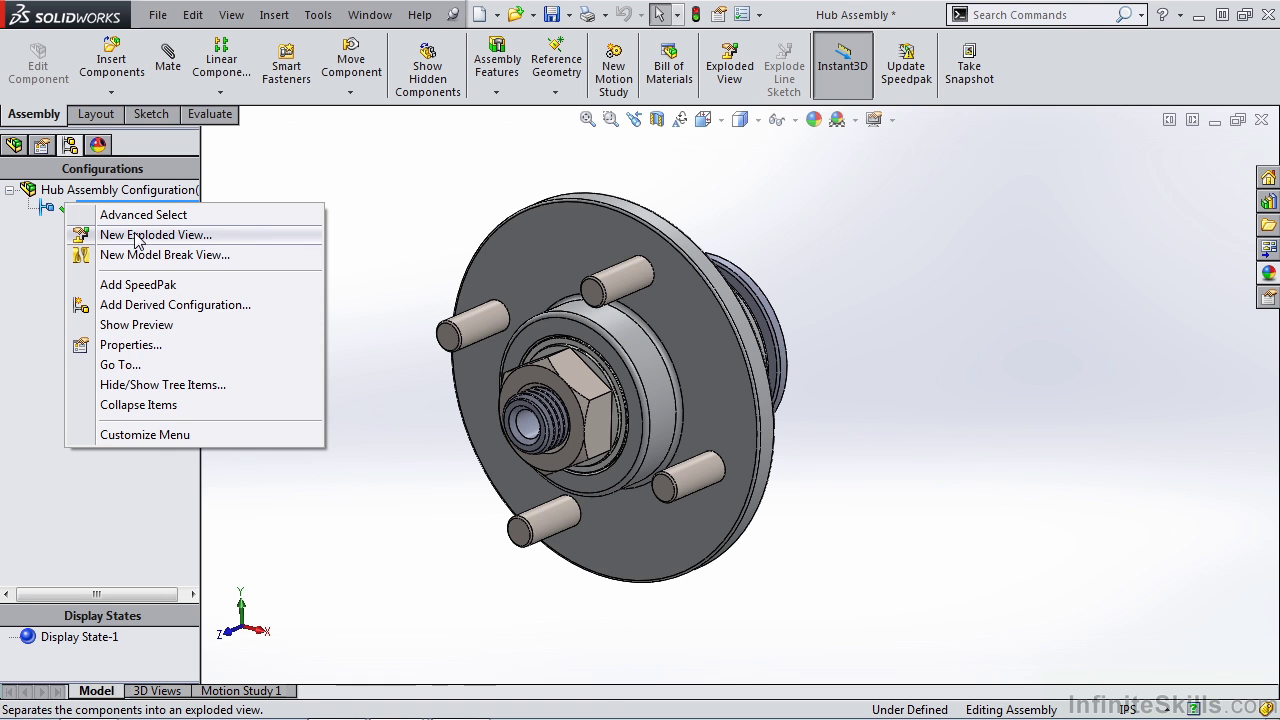
pyautogui.click(505, 162)
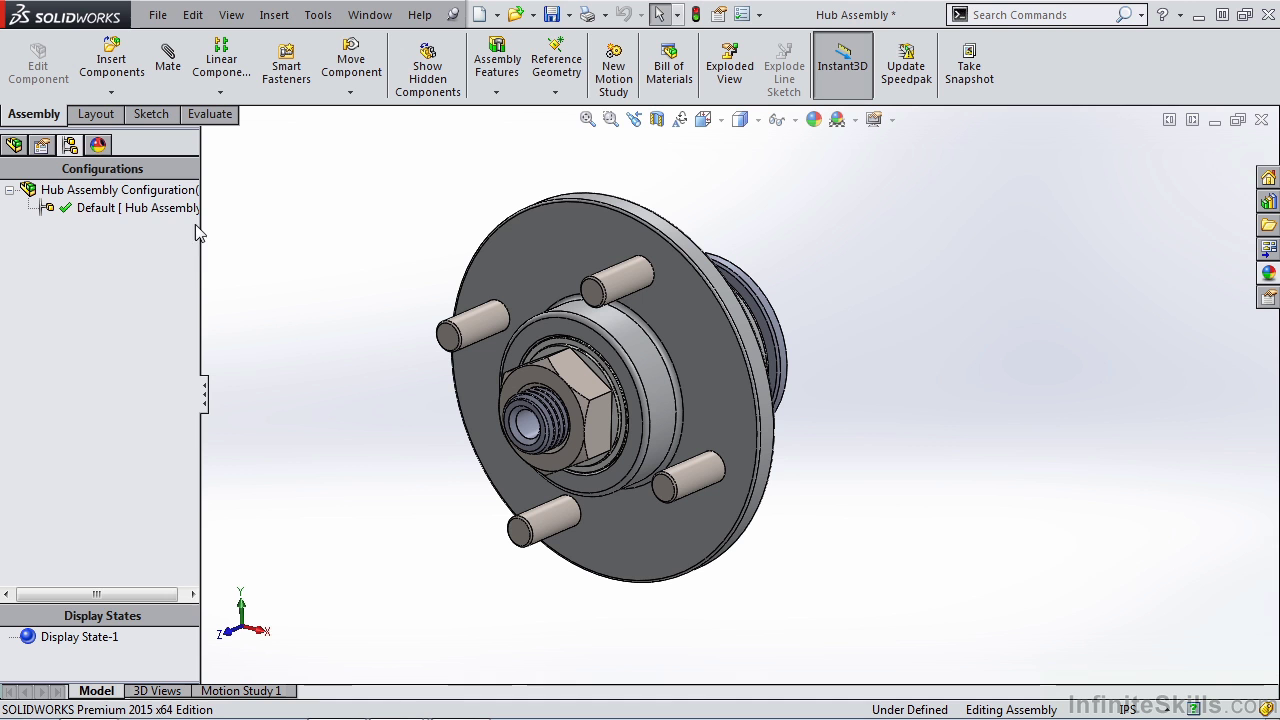
pyautogui.click(86, 219)
pyautogui.click(80, 190)
pyautogui.rightClick(80, 190)
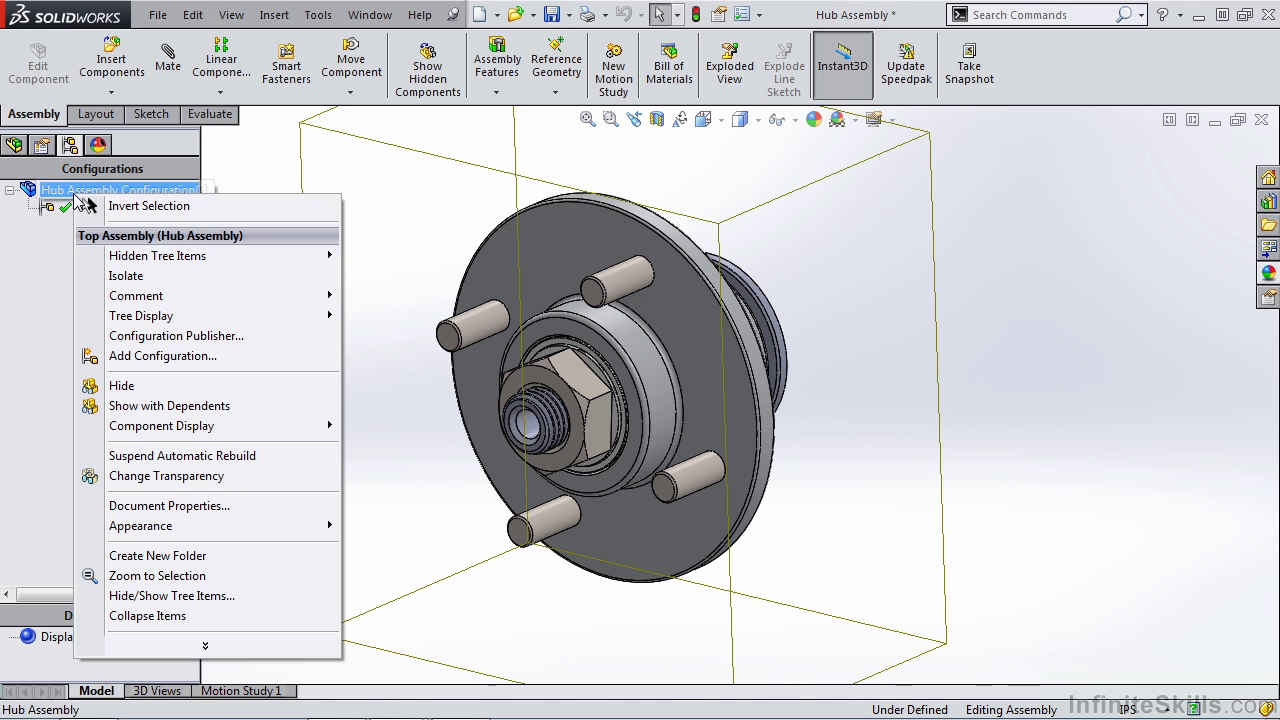
pyautogui.click(174, 357)
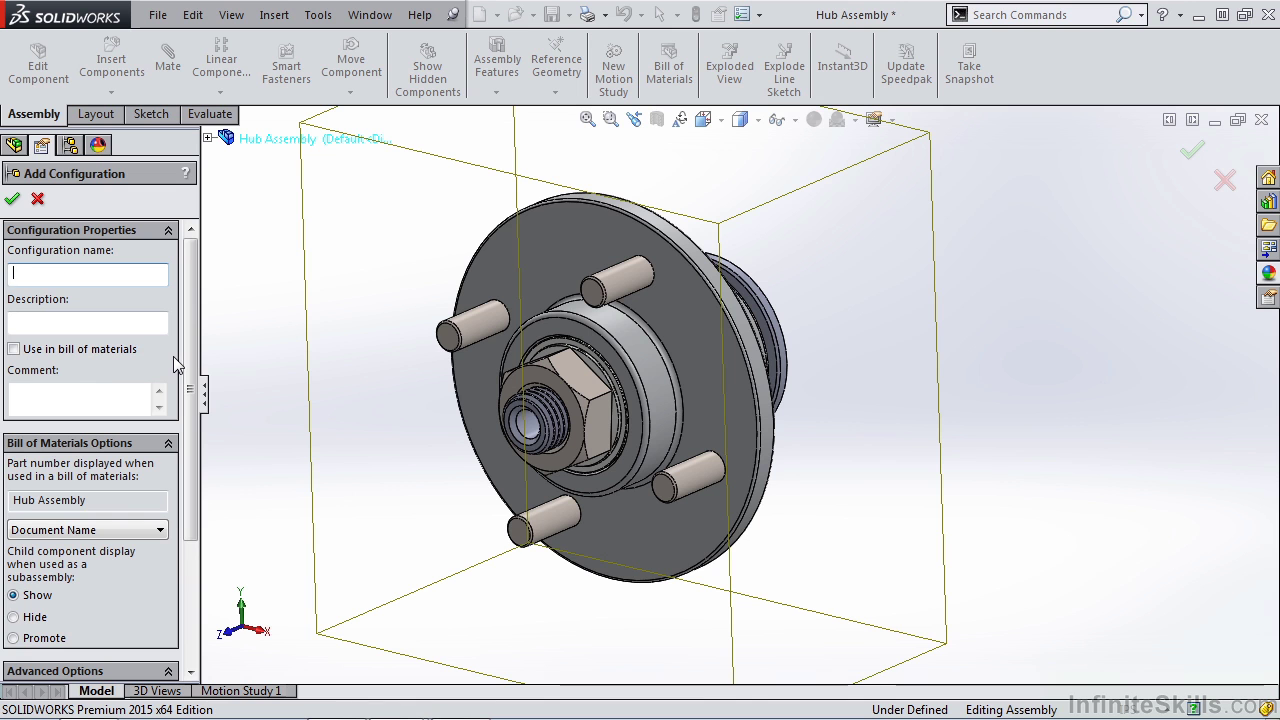
pyautogui.write('Bearing Explode')
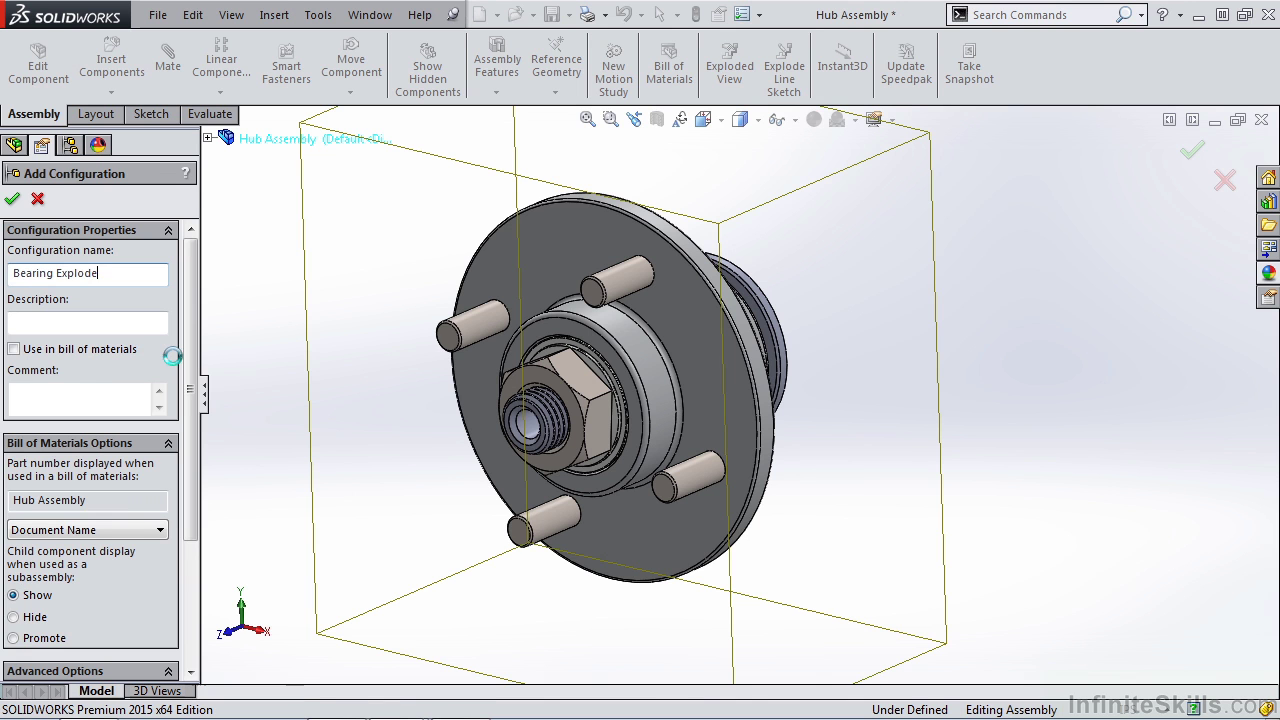
# Step: Suppress the four hex finished bolts and the hex flat jam nut in the assembly
pyautogui.click(15, 146)
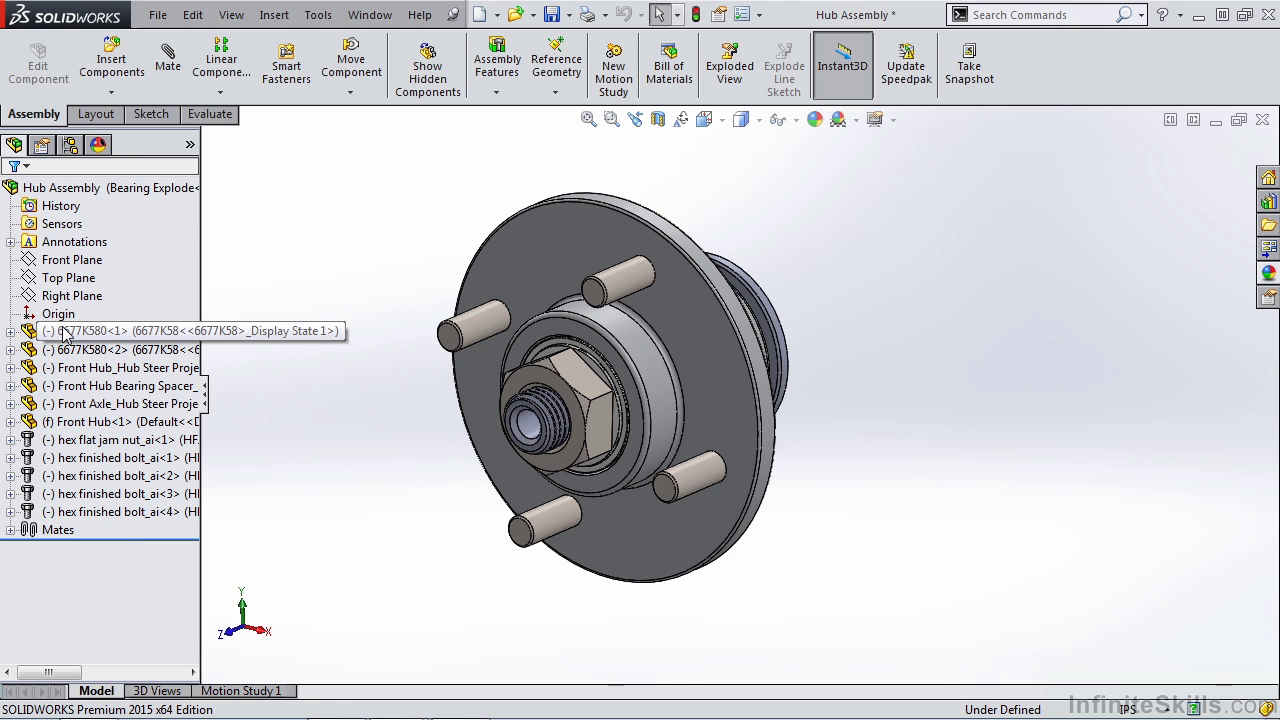
pyautogui.click(68, 458)
pyautogui.keyDown('shift'); pyautogui.click(72, 512); pyautogui.keyUp('shift')
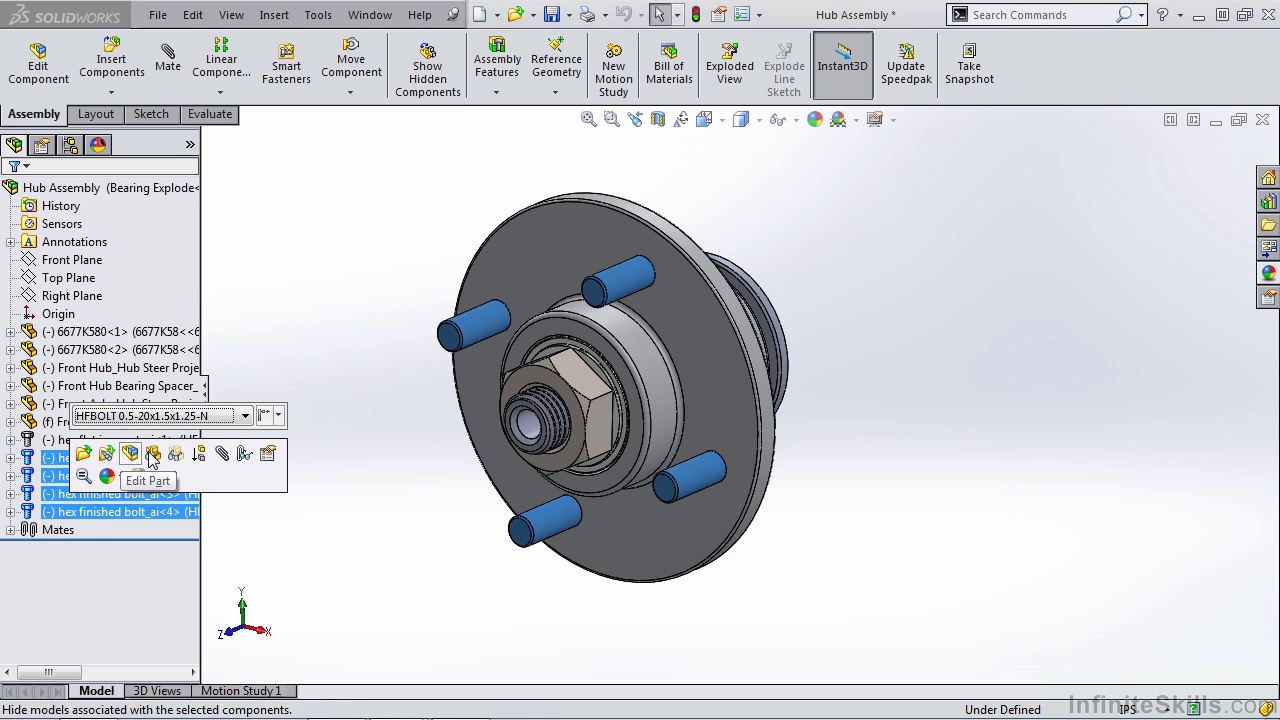
pyautogui.click(244, 453)
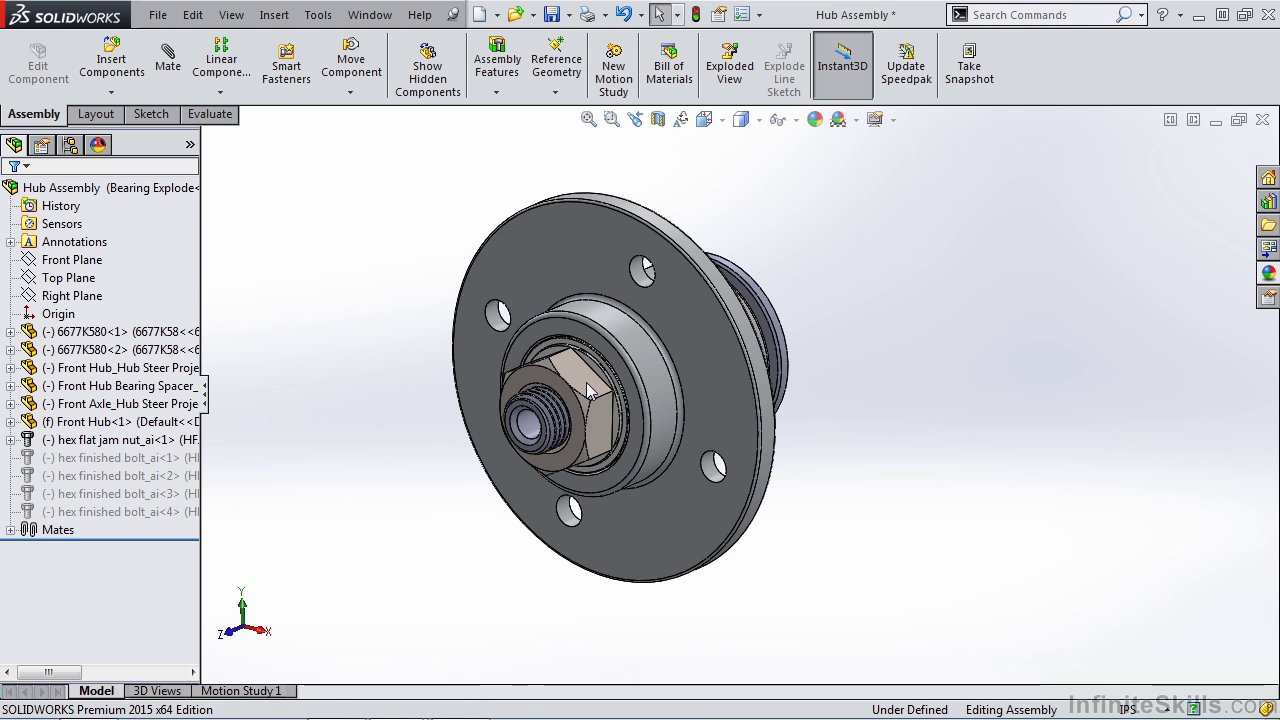
pyautogui.click(117, 440)
pyautogui.click(266, 386)
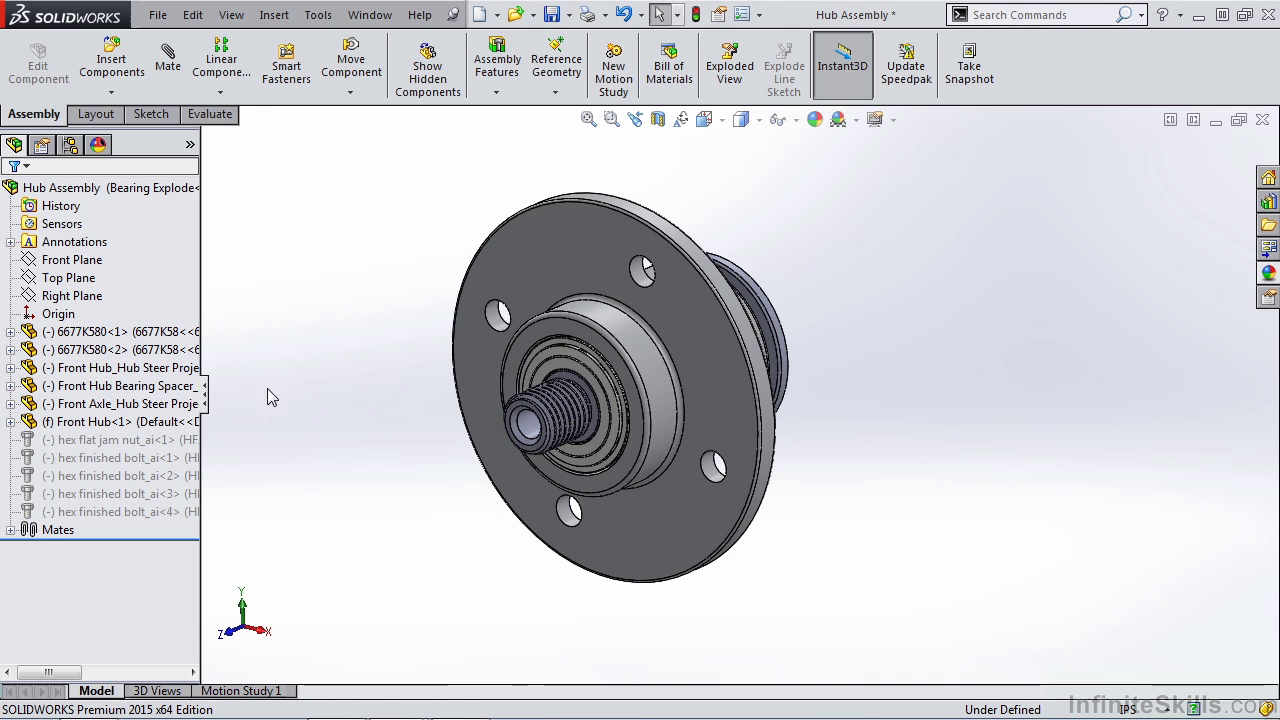
# Step: Suppress the front axle component running through the hub
pyautogui.moveTo(450, 406); pyautogui.dragTo(731, 374, button='middle')
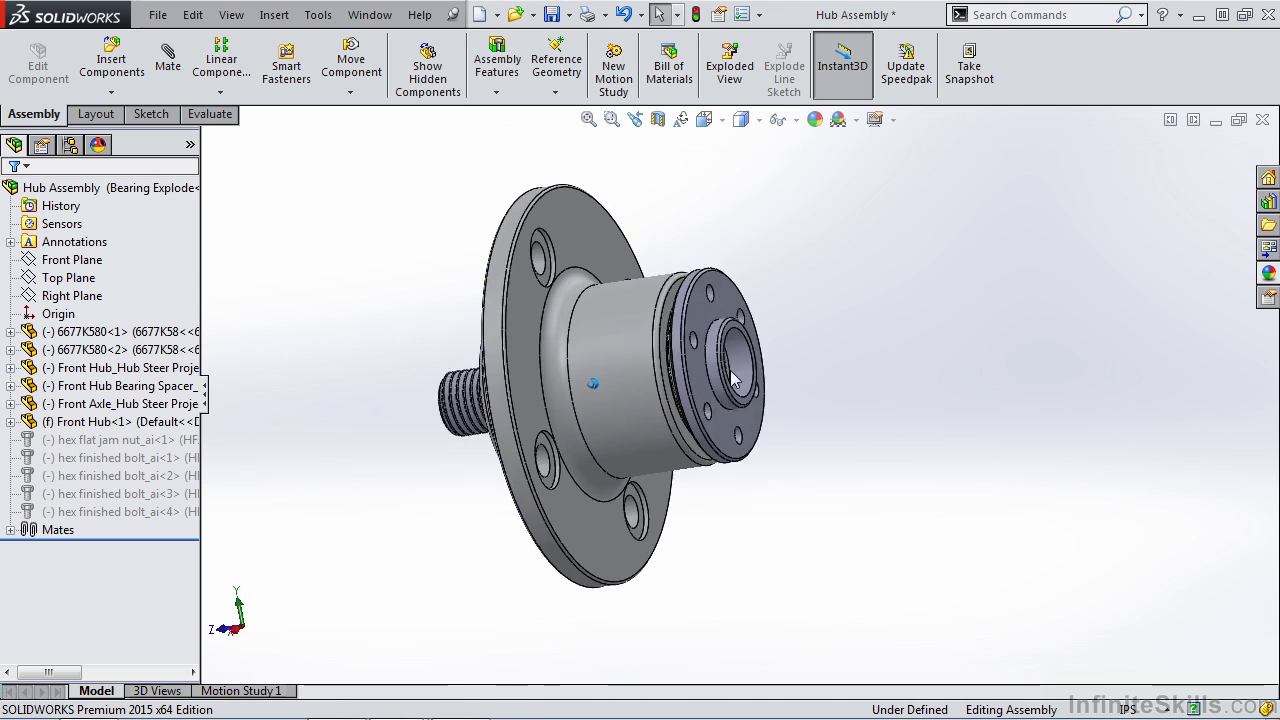
pyautogui.click(711, 312)
pyautogui.click(884, 229)
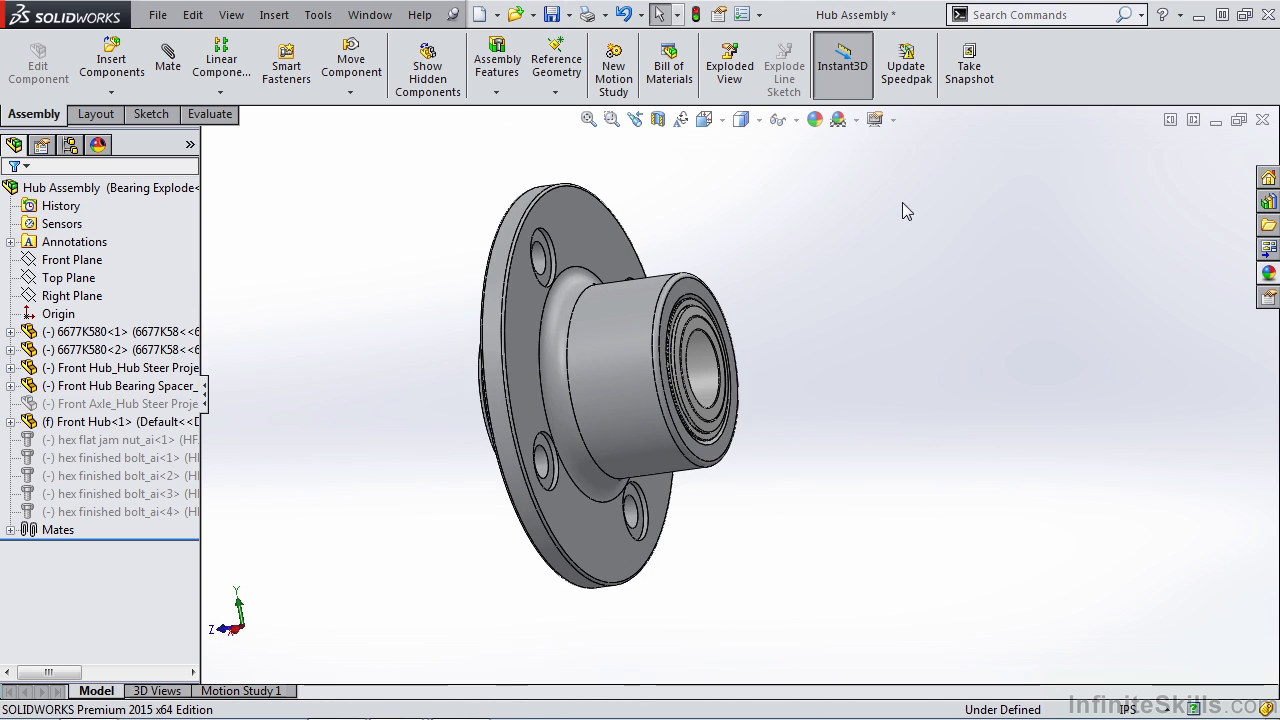
# Step: Examine the bearings and spacer inside the hub with a temporary section view on the Top Plane
pyautogui.click(659, 118)
pyautogui.click(75, 394)
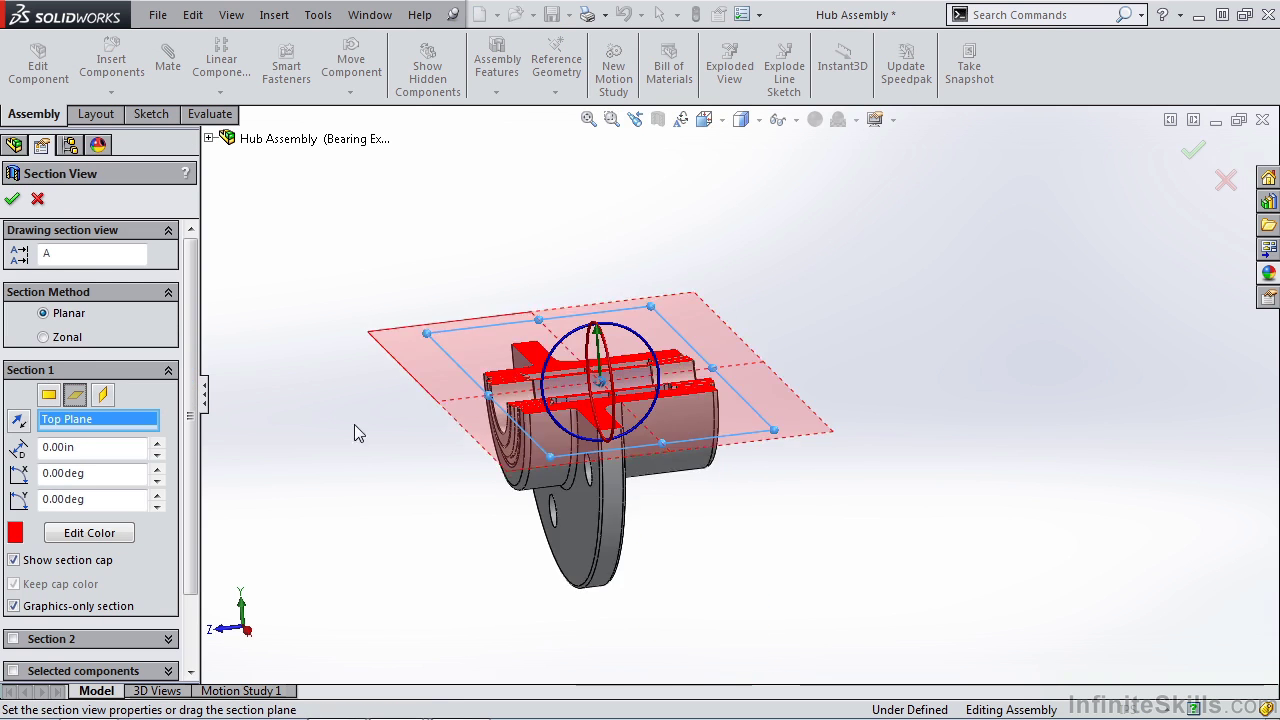
pyautogui.moveTo(461, 408); pyautogui.dragTo(463, 445, button='middle')
pyautogui.scroll(-1, 467, 277)
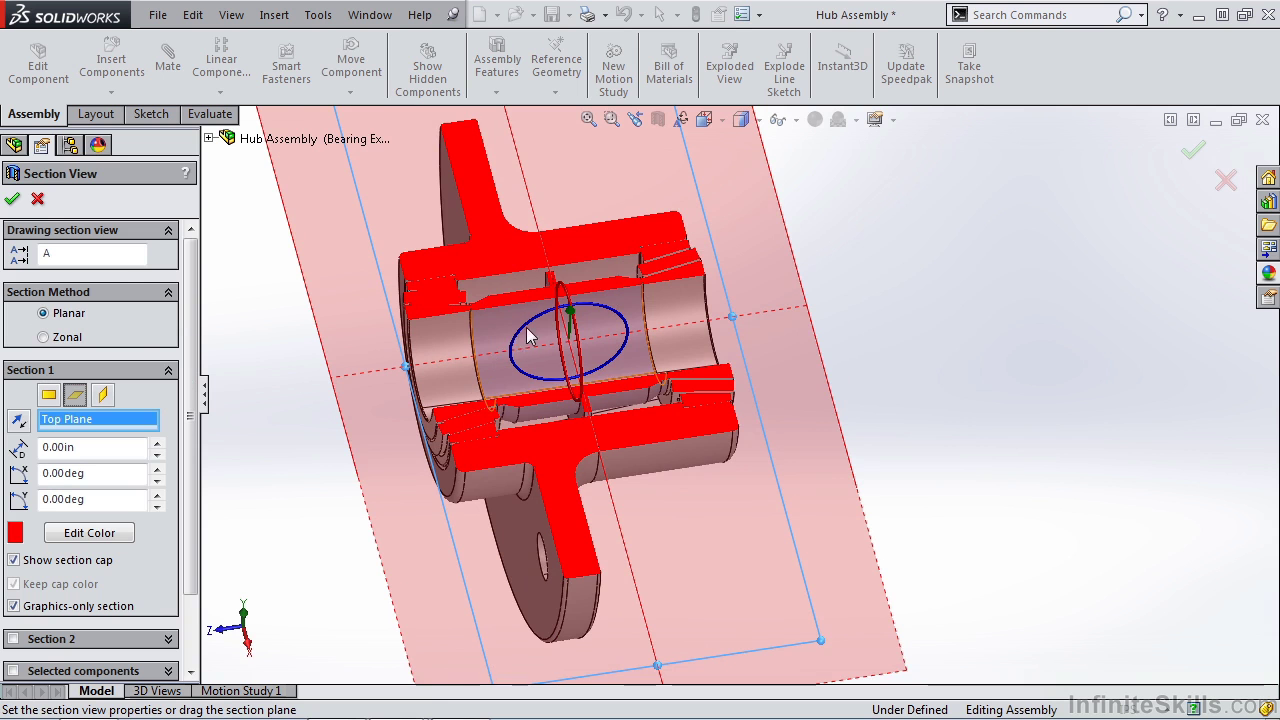
pyautogui.scroll(1, 528, 334)
pyautogui.click(38, 200)
pyautogui.scroll(2, 375, 395)
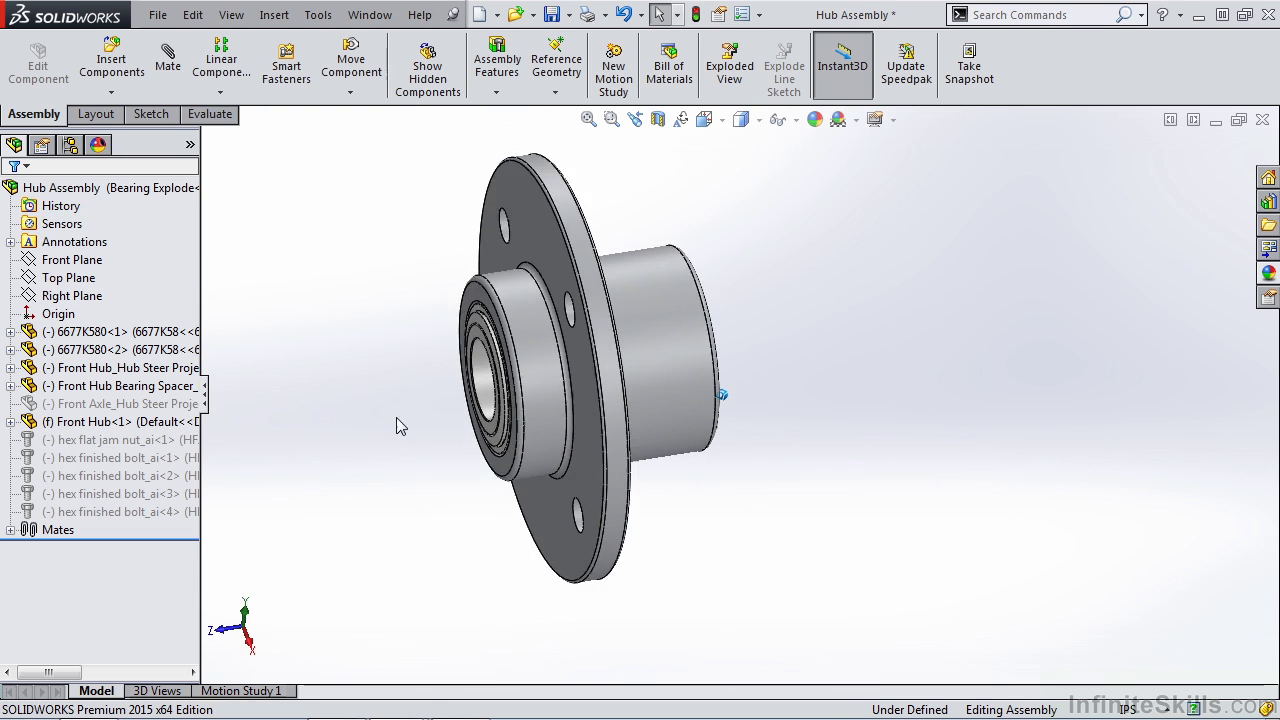
pyautogui.moveTo(396, 421); pyautogui.dragTo(423, 405, button='middle')
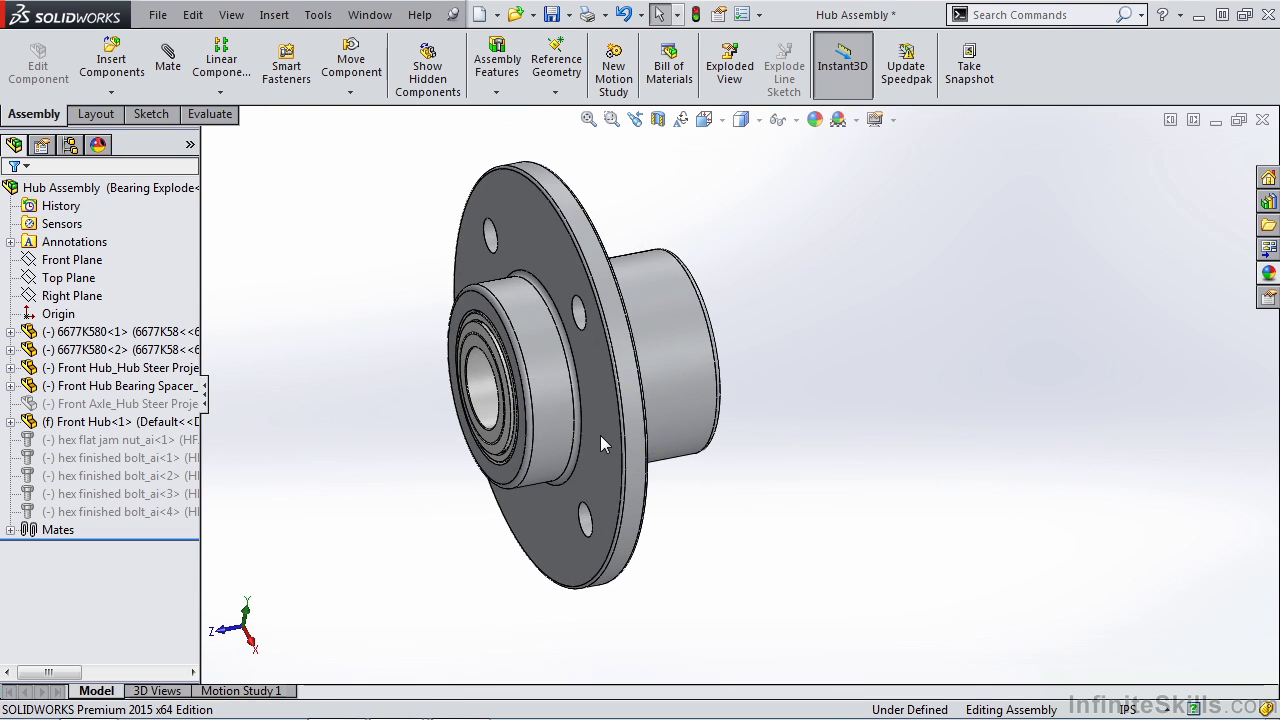
# Step: Activate the Default configuration to compare its components, and return to the Bearing Explode configuration
pyautogui.click(70, 145)
pyautogui.click(88, 226)
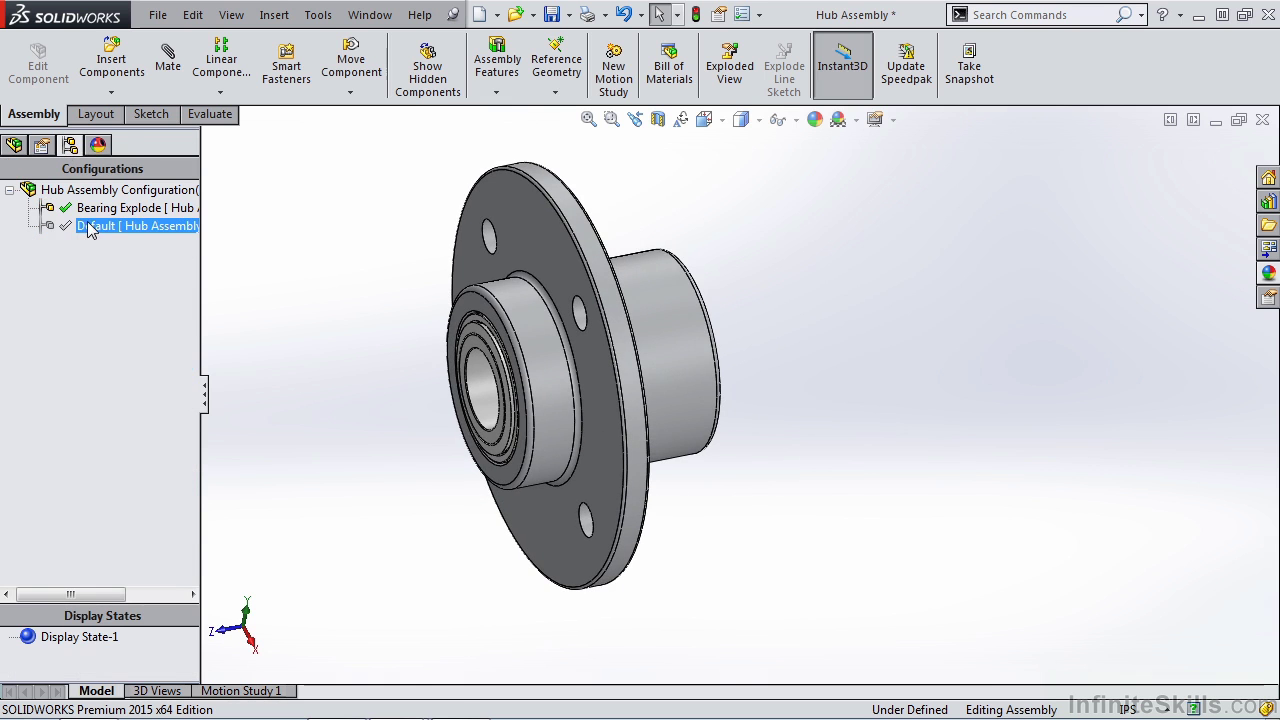
pyautogui.doubleClick(86, 226)
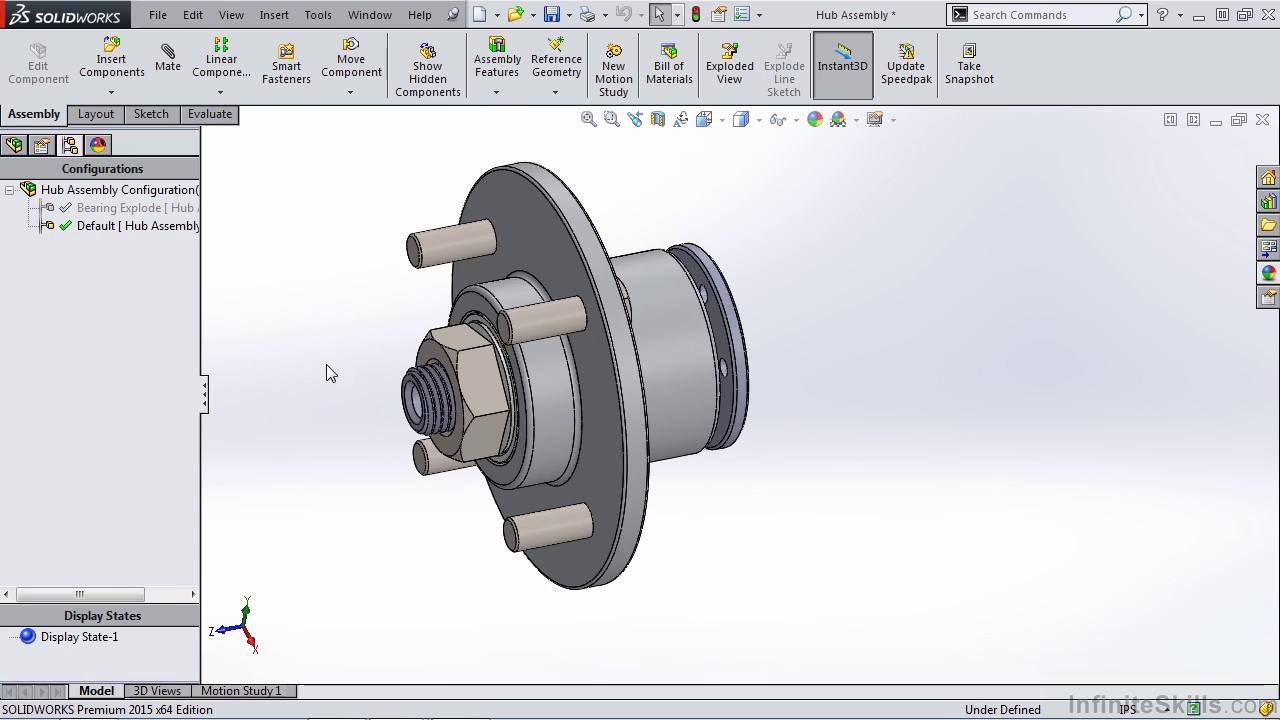
pyautogui.doubleClick(62, 214)
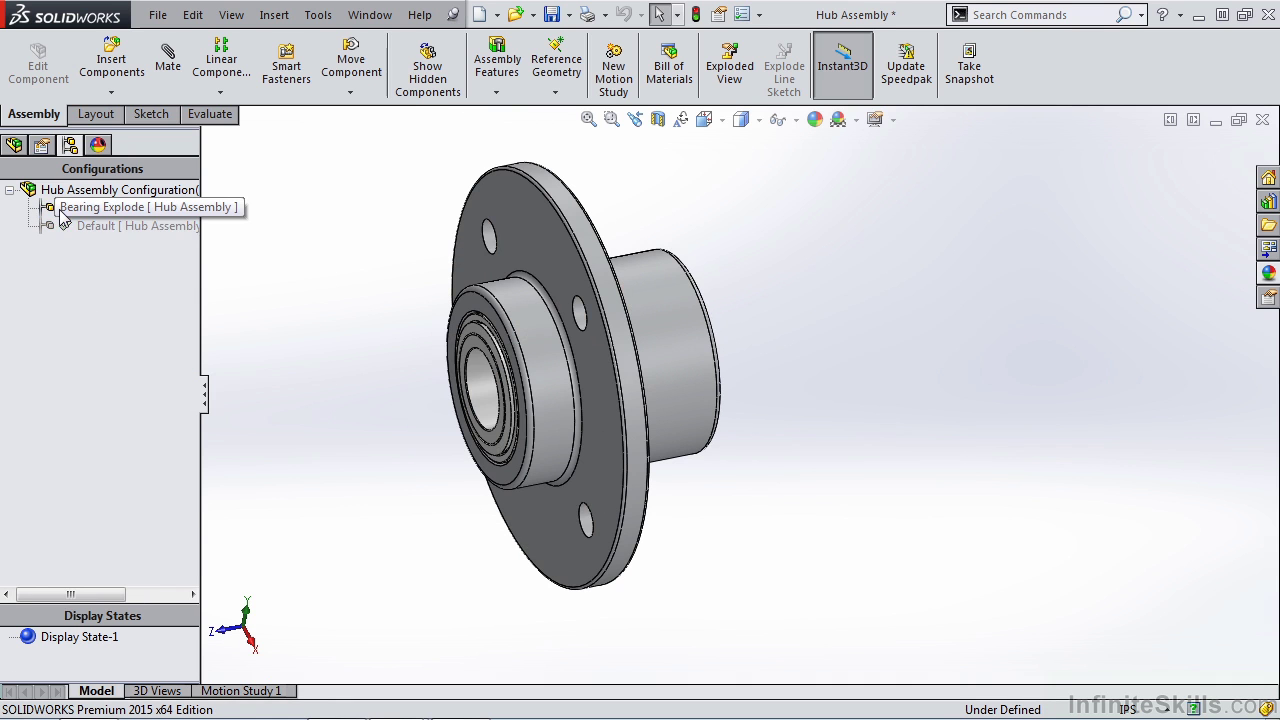
# Step: Start a new exploded view for the Bearing Explode configuration and select the 6677K580-2 bearing on the flange side
pyautogui.rightClick(62, 212)
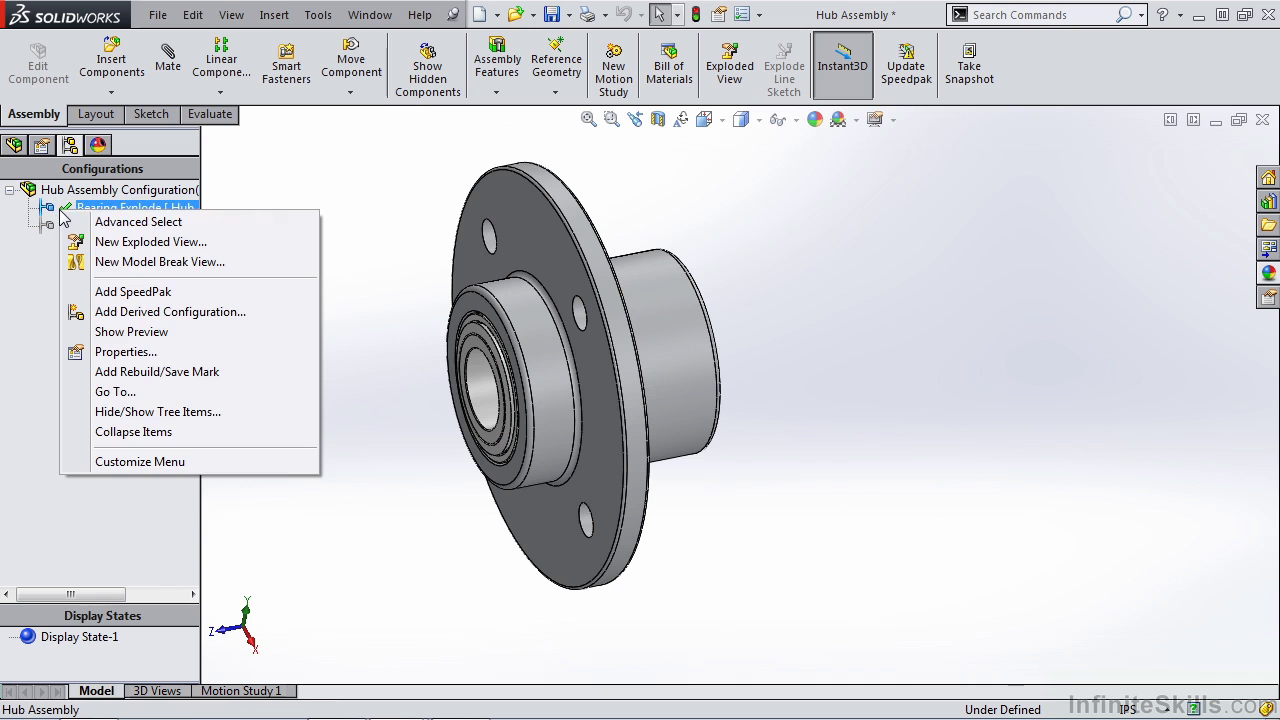
pyautogui.click(112, 243)
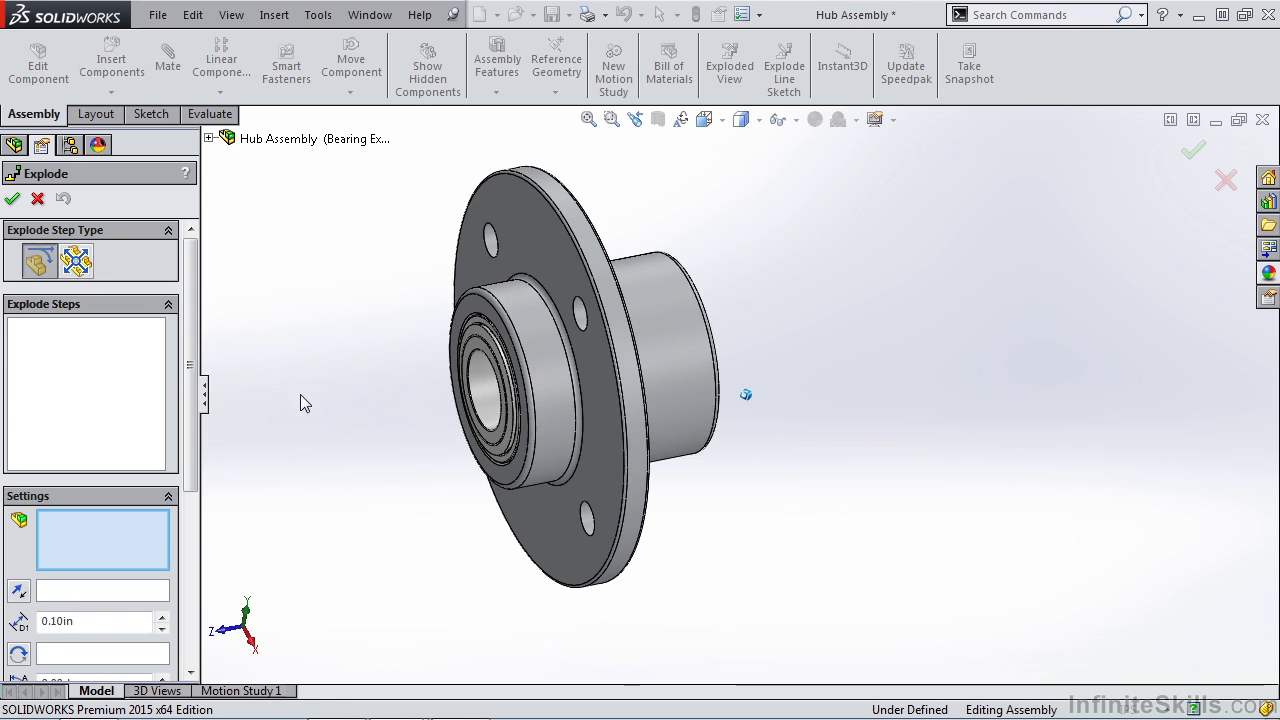
pyautogui.click(476, 360)
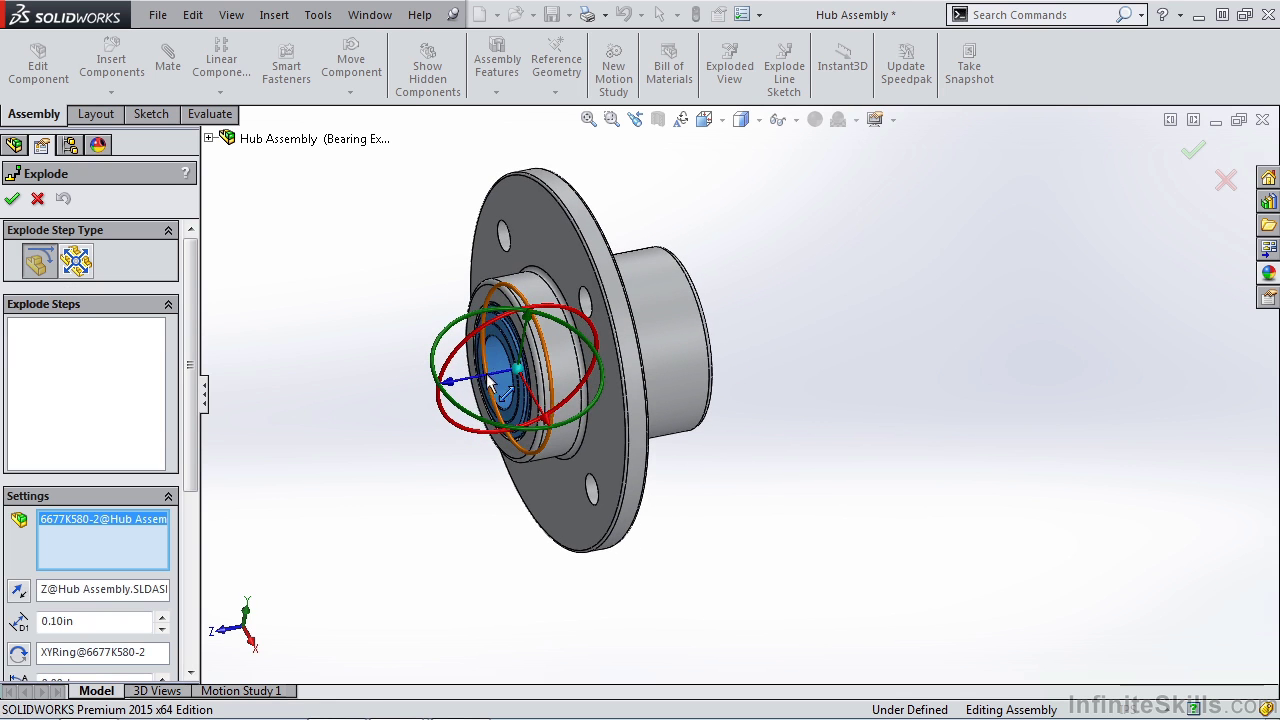
# Step: Explode the flange-side bearing about 4.8 in out of the hub along the Z axis as the first explode step
pyautogui.moveTo(490, 380); pyautogui.dragTo(462, 385)
pyautogui.moveTo(384, 392); pyautogui.dragTo(386, 394)
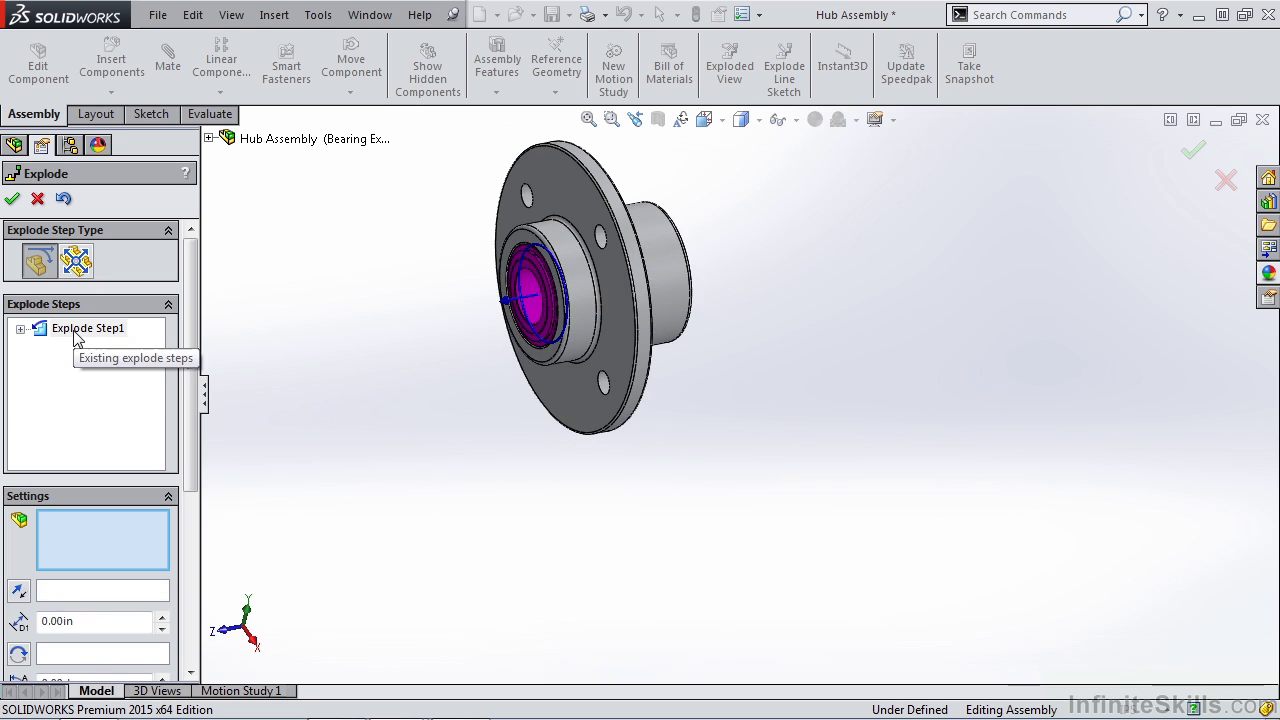
pyautogui.click(20, 328)
pyautogui.click(62, 348)
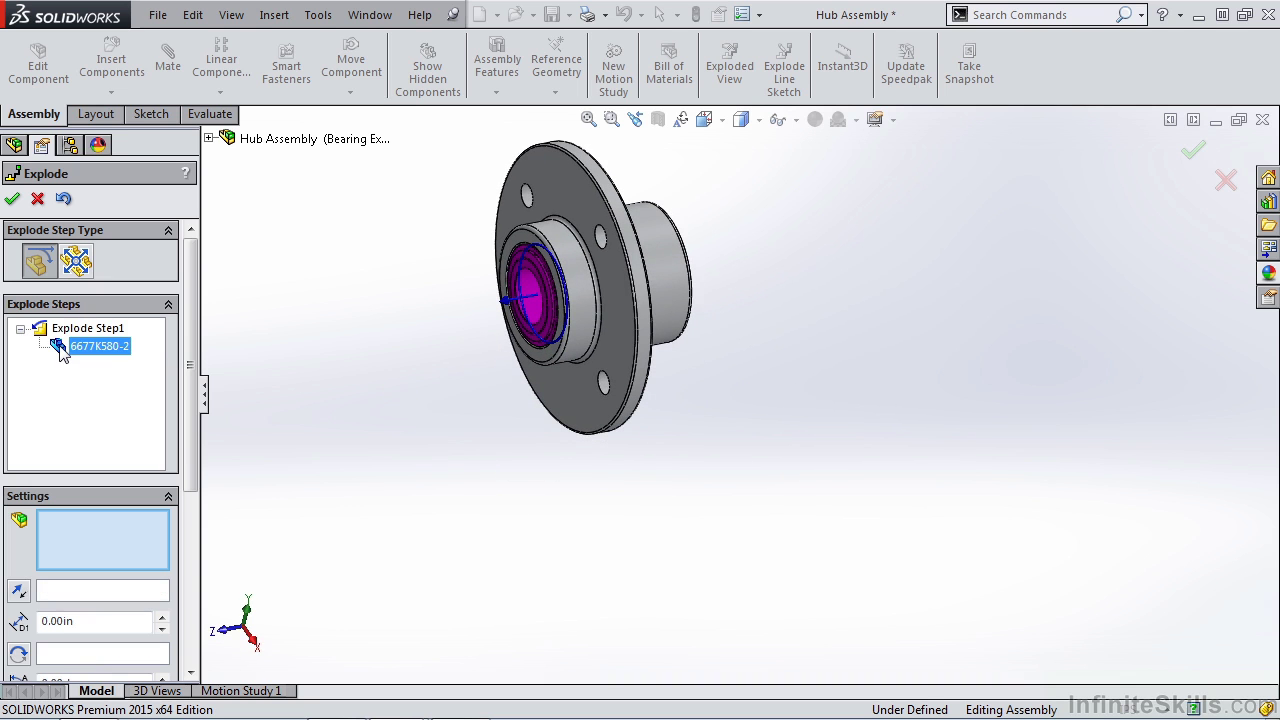
pyautogui.click(20, 328)
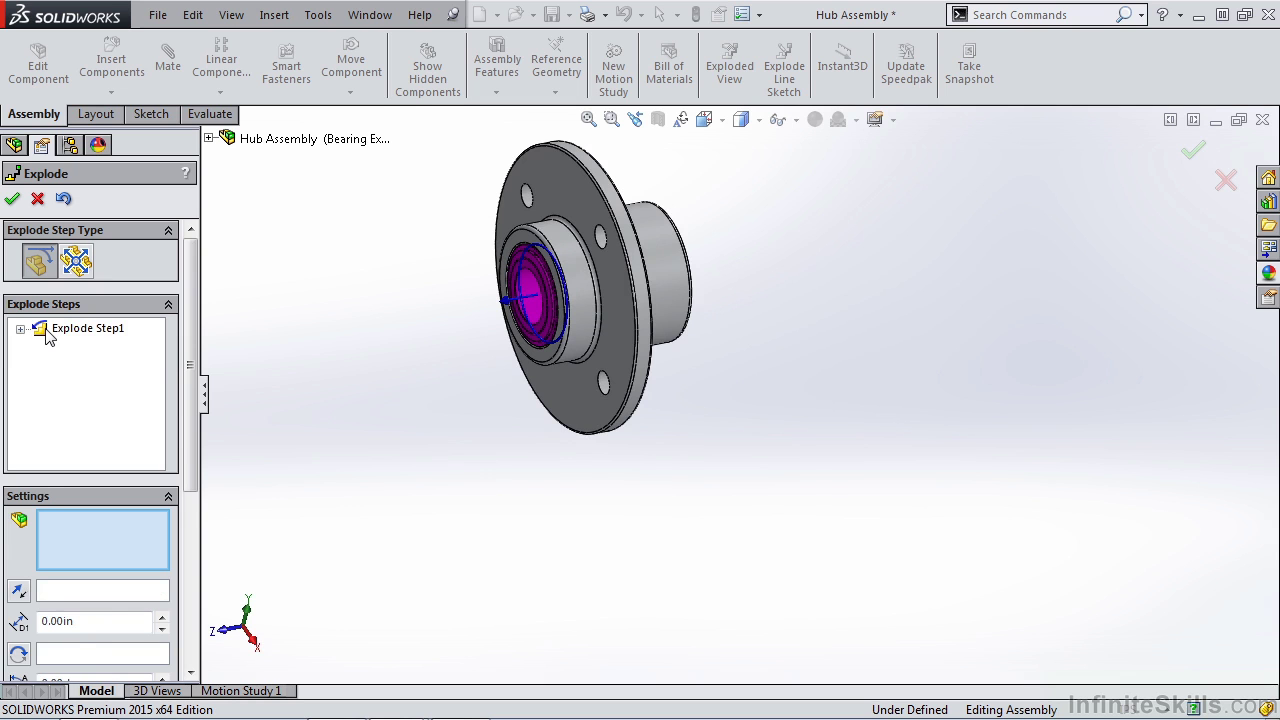
pyautogui.scroll(-1, 45, 337)
pyautogui.moveTo(512, 302); pyautogui.dragTo(300, 336)
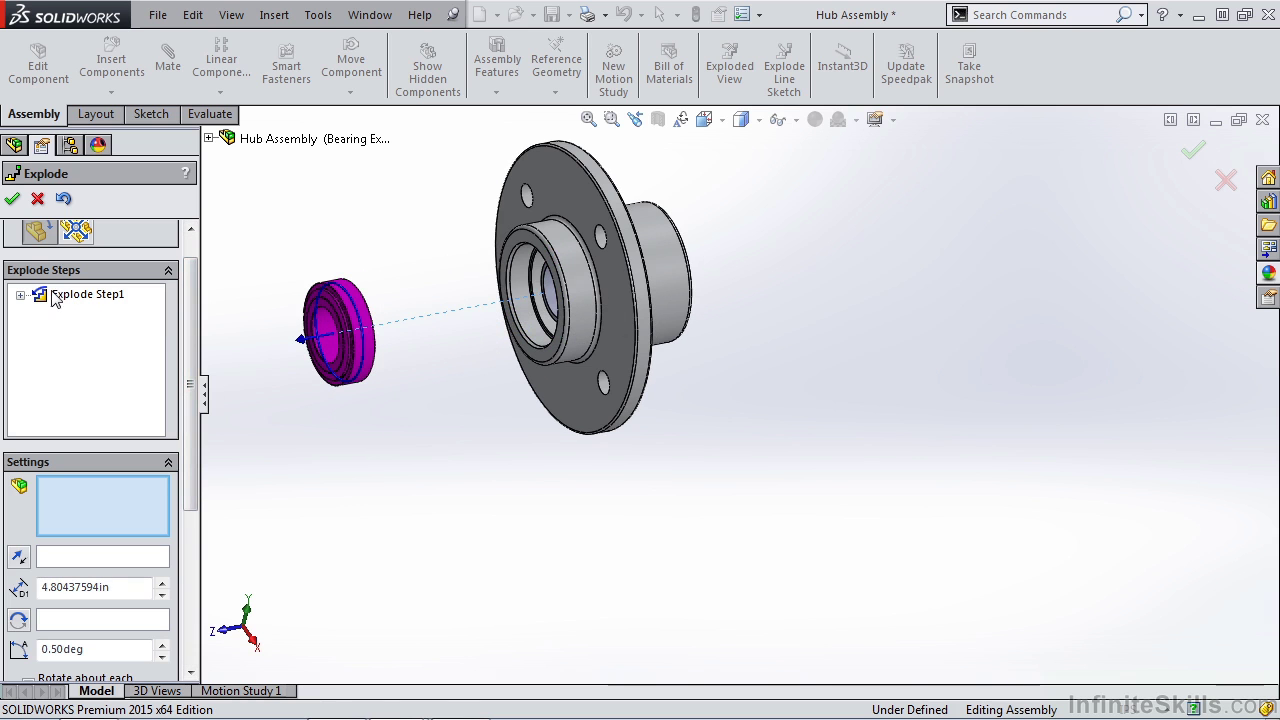
pyautogui.moveTo(132, 587); pyautogui.dragTo(10, 586)
pyautogui.click(413, 455)
# Step: Explode the front hub bearing spacer along the Z axis to a position between the hub and the moved bearing
pyautogui.moveTo(575, 353); pyautogui.dragTo(523, 300, button='middle')
pyautogui.click(543, 305)
pyautogui.moveTo(523, 300); pyautogui.dragTo(382, 324)
# Step: Explode the remaining bearing out of the hub's opposite end along the Z axis and show the assembly in isometric view
pyautogui.moveTo(776, 352); pyautogui.dragTo(696, 280, button='middle')
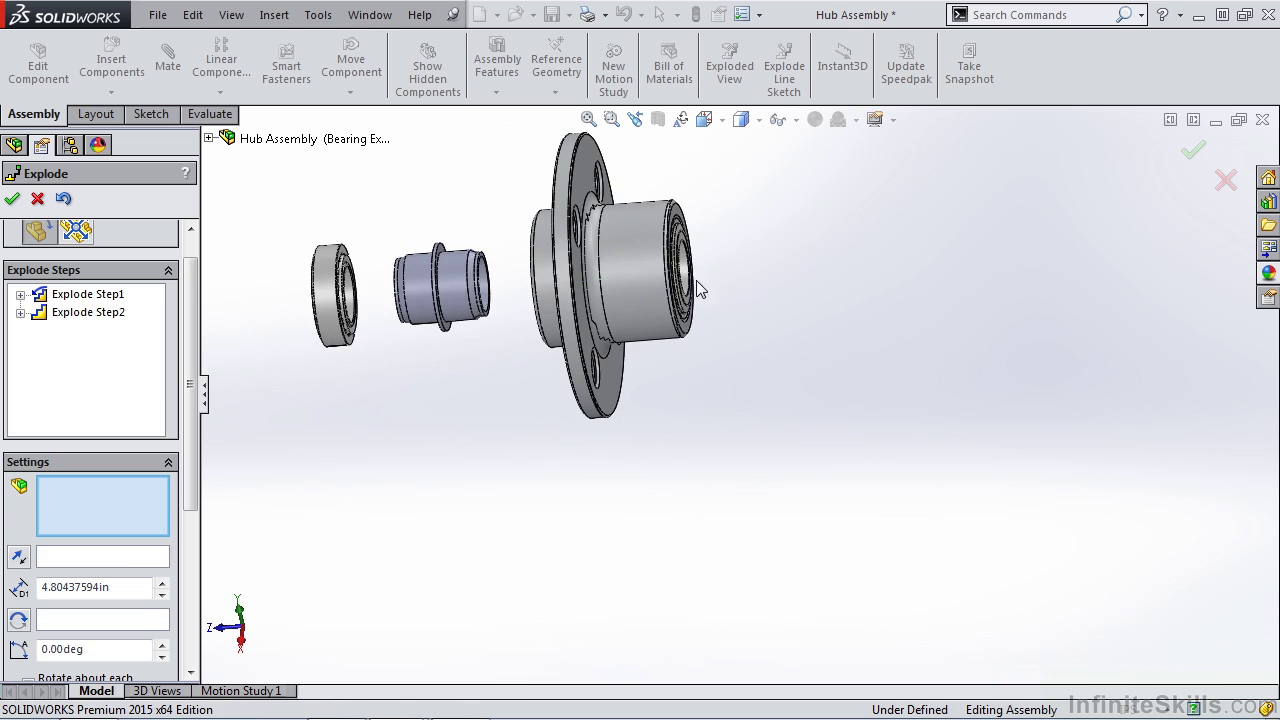
pyautogui.click(645, 285)
pyautogui.moveTo(632, 282); pyautogui.dragTo(740, 355)
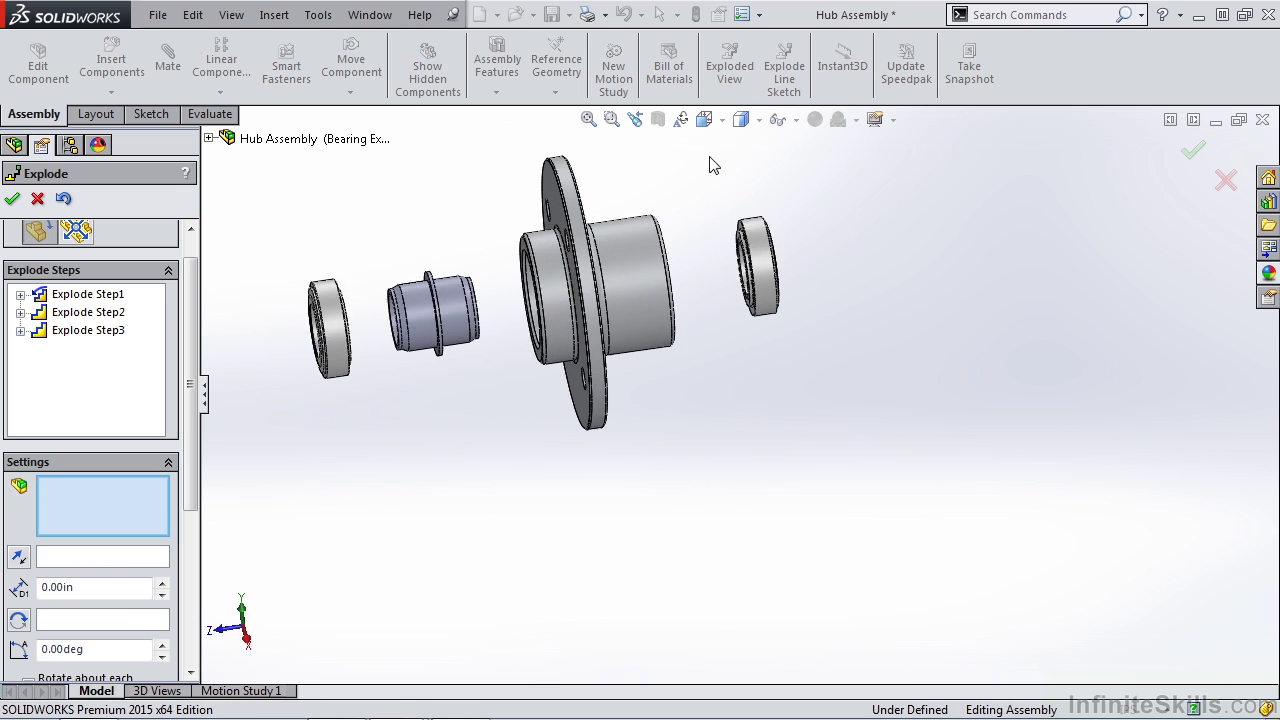
pyautogui.click(704, 119)
pyautogui.click(807, 174)
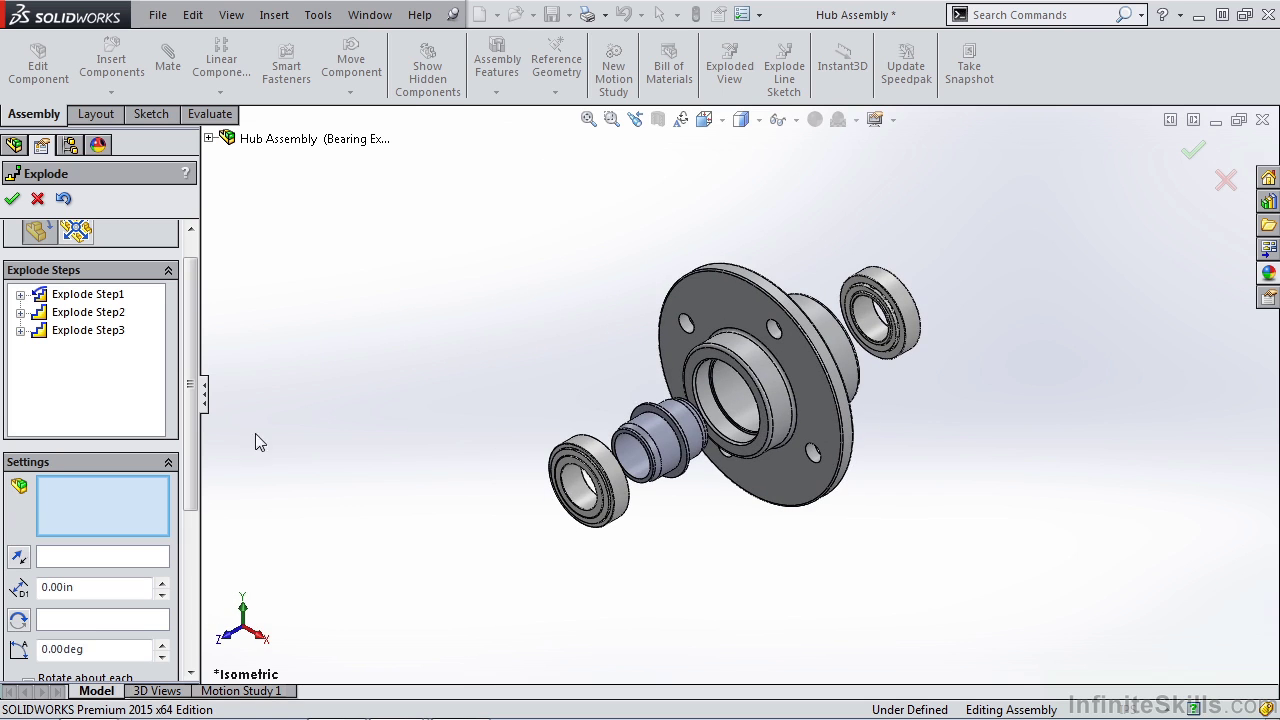
# Step: Undo all three explode steps, for both bearings and the spacer, within the Explode command
pyautogui.scroll(-5, 60, 480)
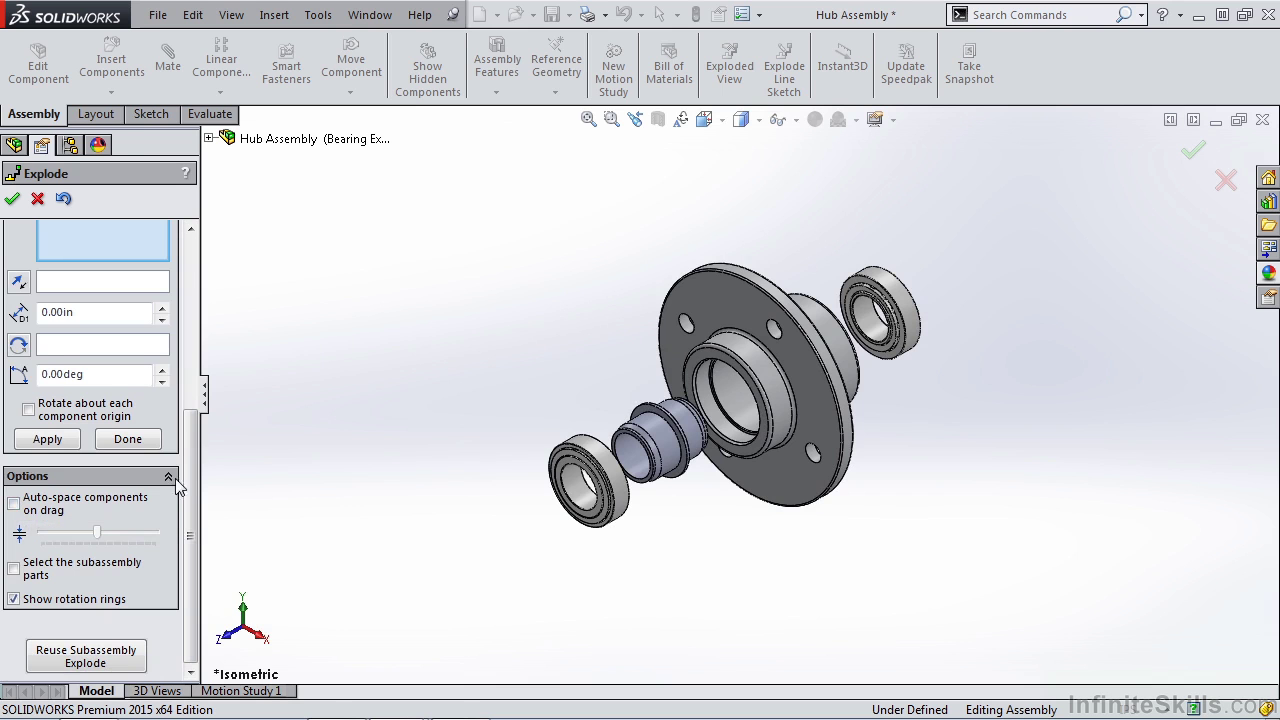
pyautogui.scroll(5, 150, 460)
pyautogui.click(90, 301)
pyautogui.rightClick(100, 308)
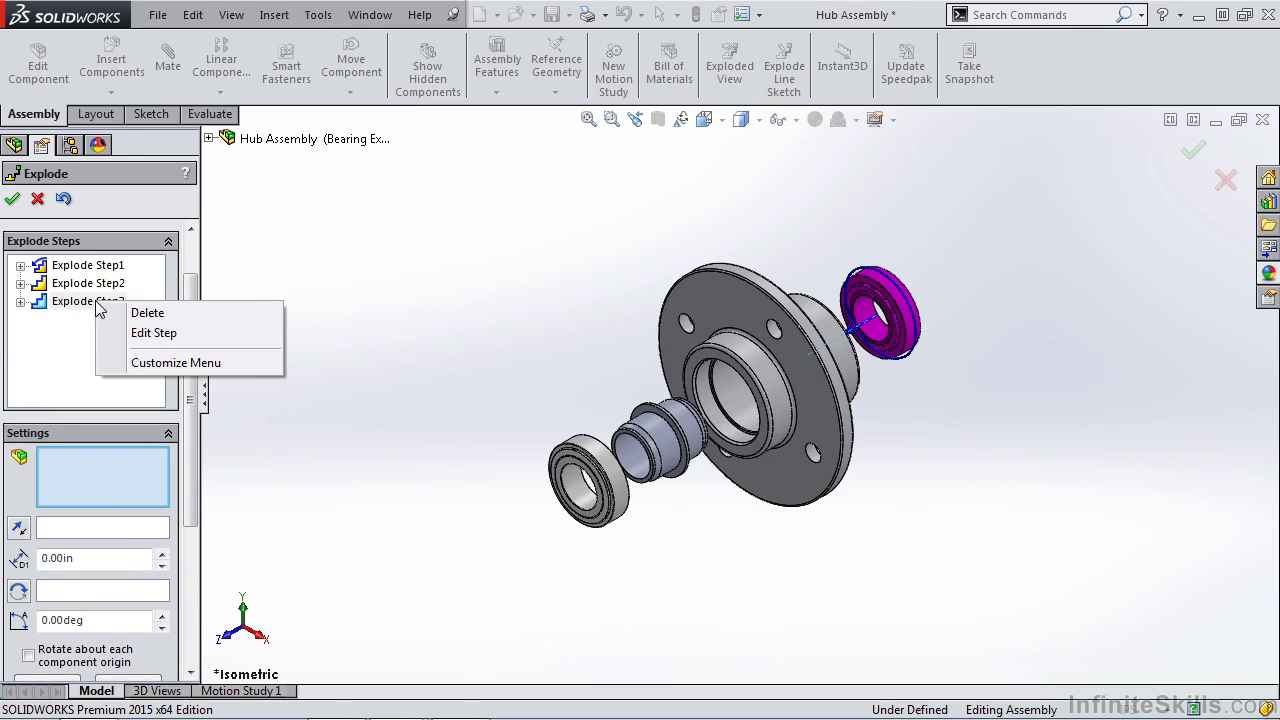
pyautogui.click(63, 200)
pyautogui.click(65, 198)
pyautogui.click(65, 198)
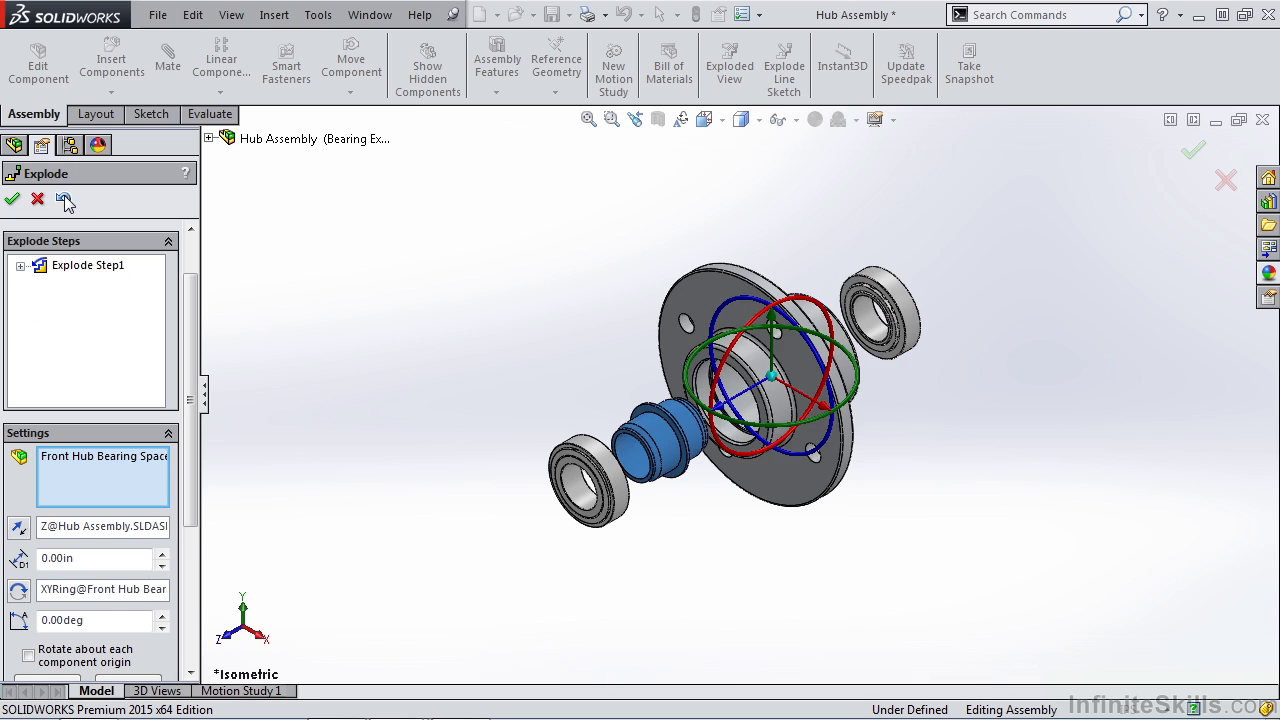
pyautogui.click(64, 200)
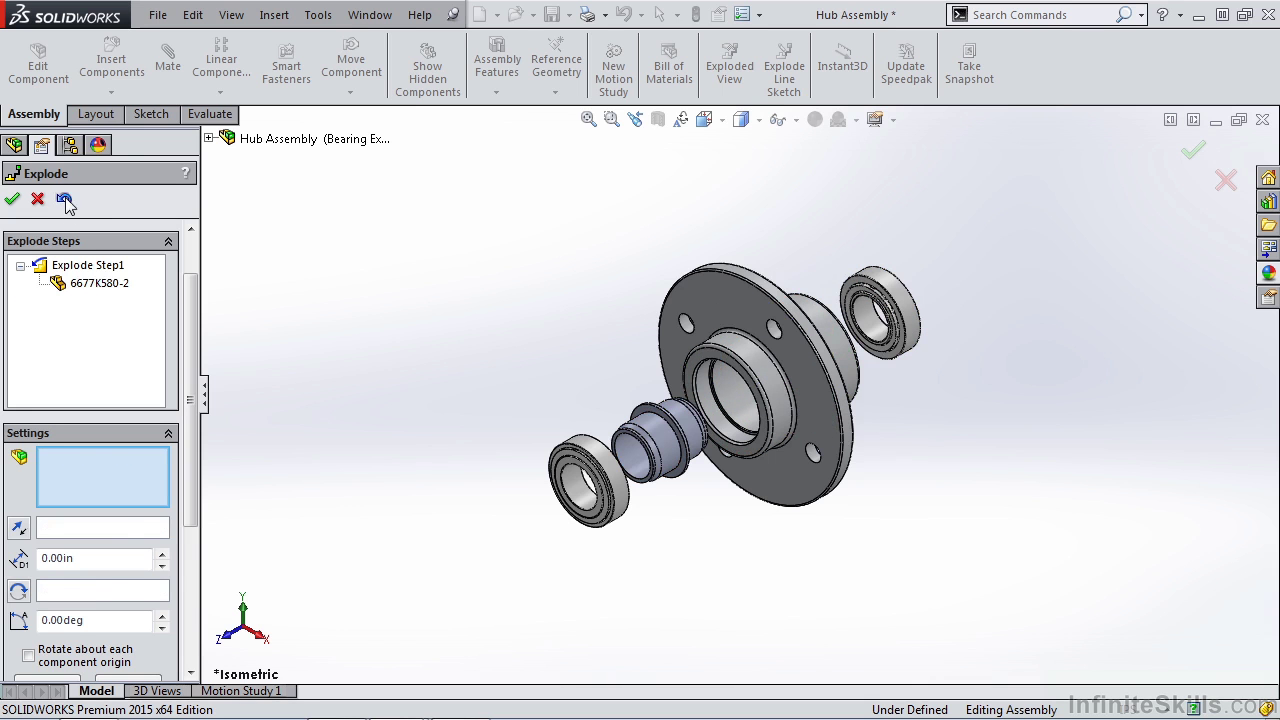
pyautogui.click(65, 199)
# Step: Select both bearings and the front hub bearing spacer for one explode step and enable auto-spacing of components on drag
pyautogui.moveTo(692, 452); pyautogui.dragTo(738, 395, button='middle')
pyautogui.scroll(-4, 738, 395)
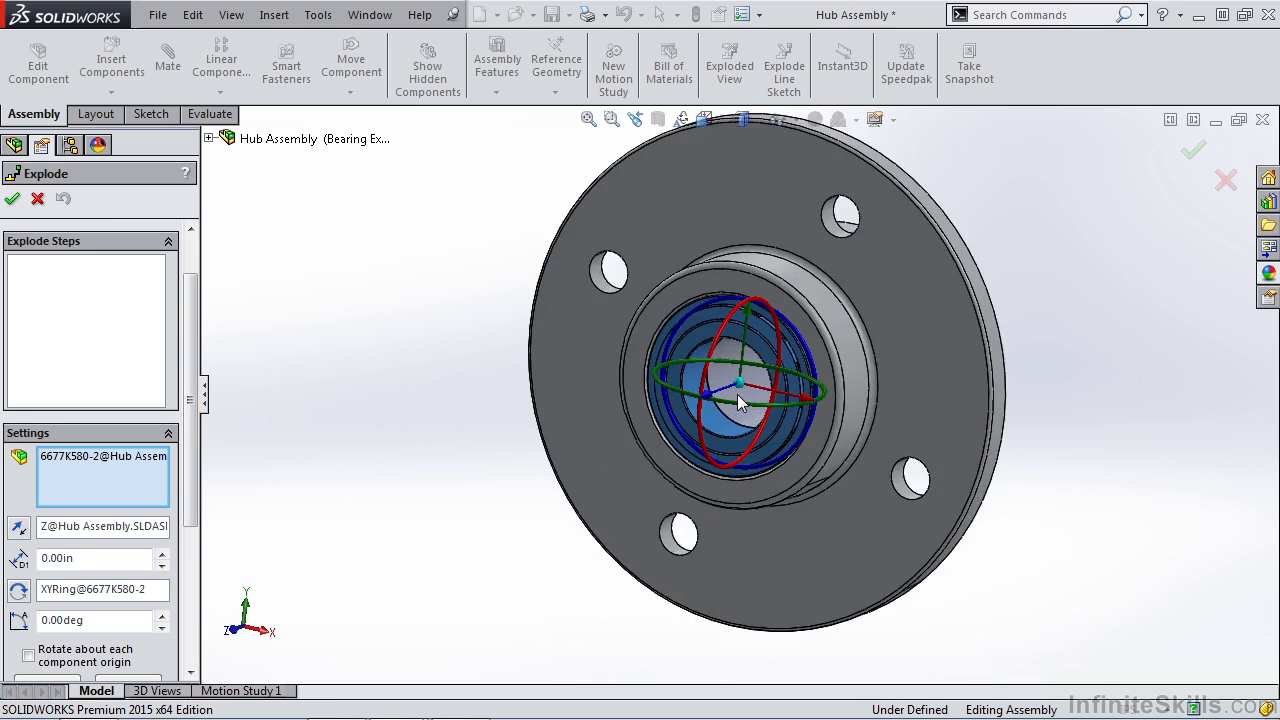
pyautogui.scroll(-2, 737, 400)
pyautogui.click(732, 417)
pyautogui.scroll(2, 741, 446)
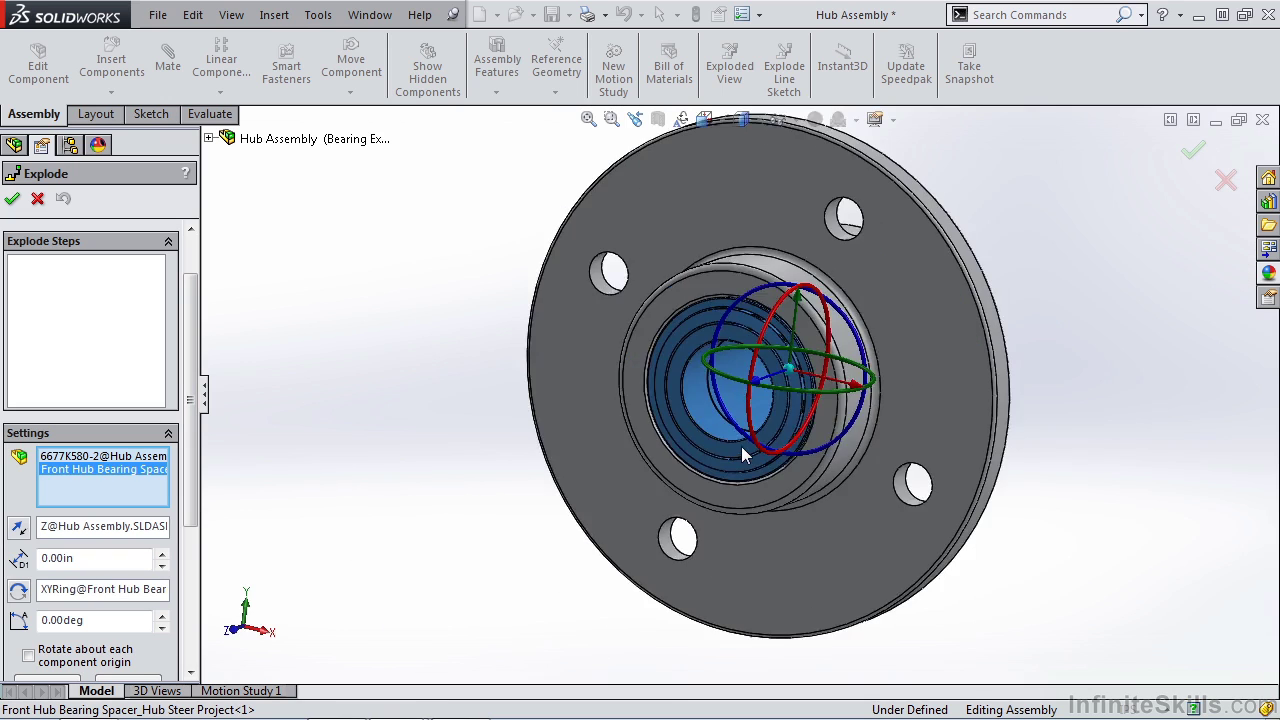
pyautogui.moveTo(741, 446); pyautogui.dragTo(985, 371, button='middle')
pyautogui.click(925, 425)
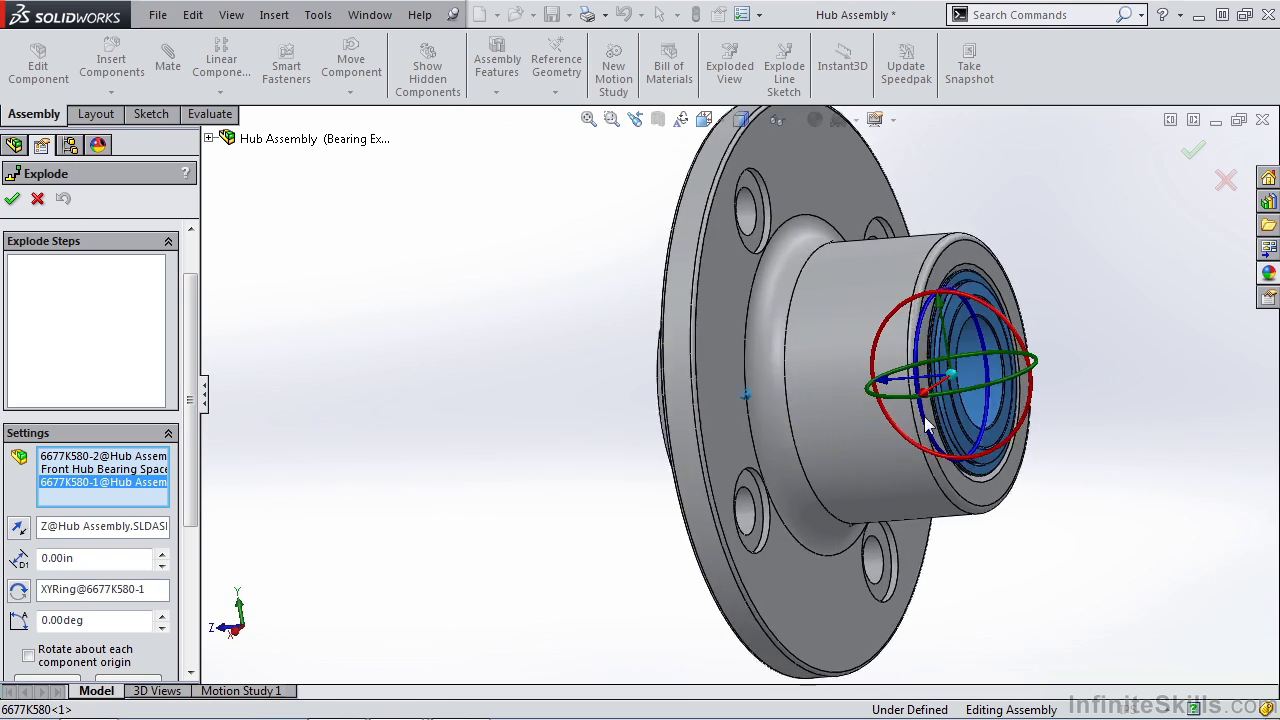
pyautogui.moveTo(188, 491); pyautogui.dragTo(194, 668)
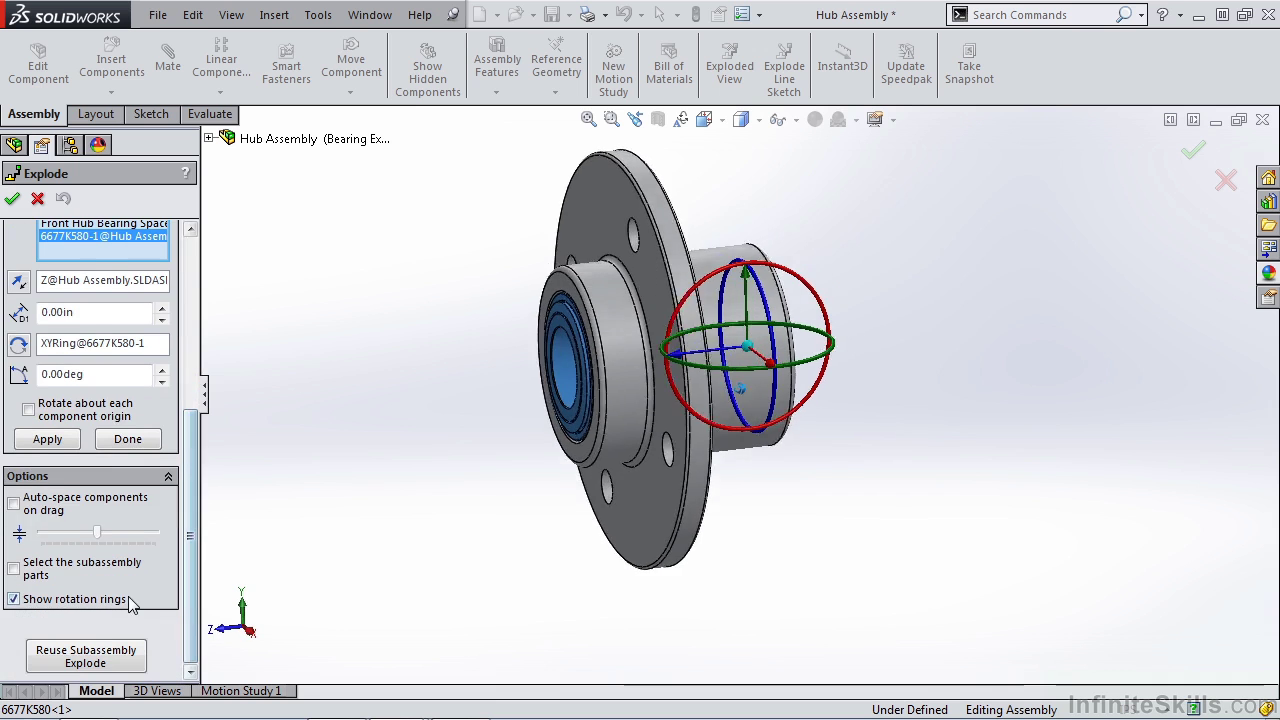
pyautogui.click(14, 503)
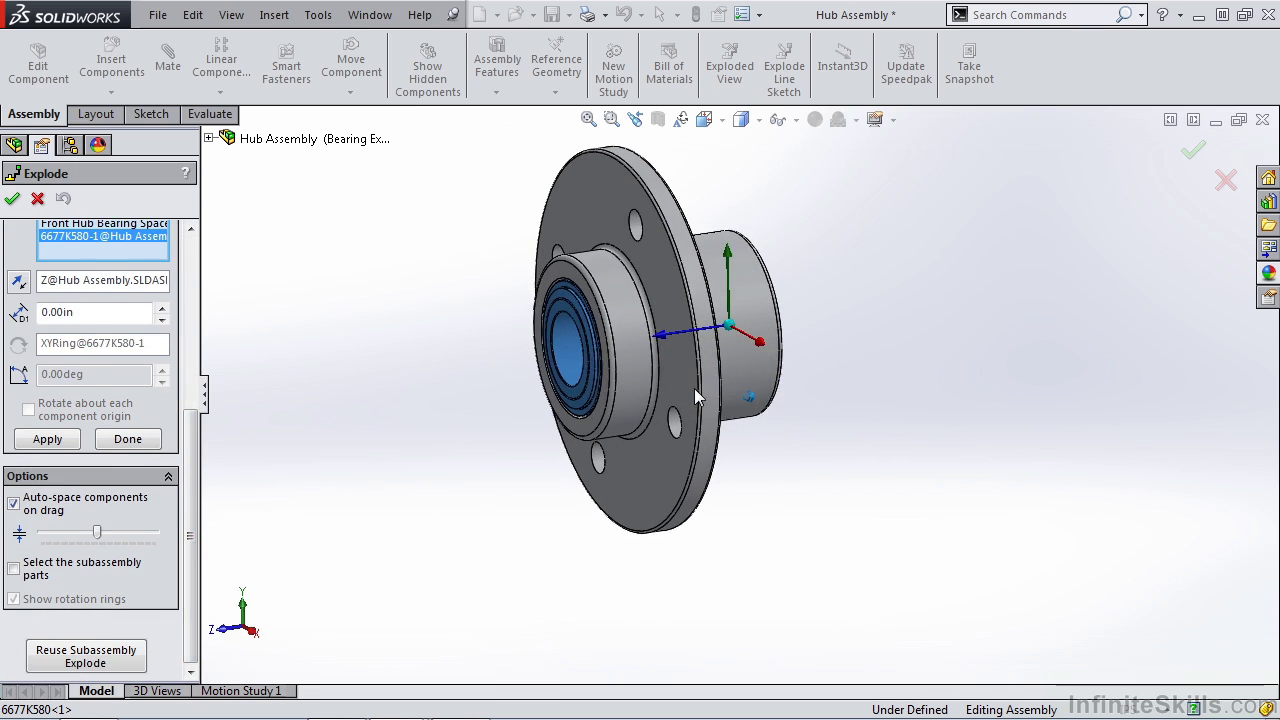
# Step: Explode the three selected components along the Z axis out of the hub's flange side and slightly reduce their auto-spacing
pyautogui.moveTo(697, 397); pyautogui.dragTo(675, 339, button='middle')
pyautogui.moveTo(668, 333); pyautogui.dragTo(334, 356)
pyautogui.moveTo(956, 360); pyautogui.dragTo(500, 490, button='middle')
pyautogui.moveTo(97, 532)
pyautogui.mouseDown()
pyautogui.moveTo(118, 536)
pyautogui.moveTo(82, 537)
pyautogui.mouseUp()
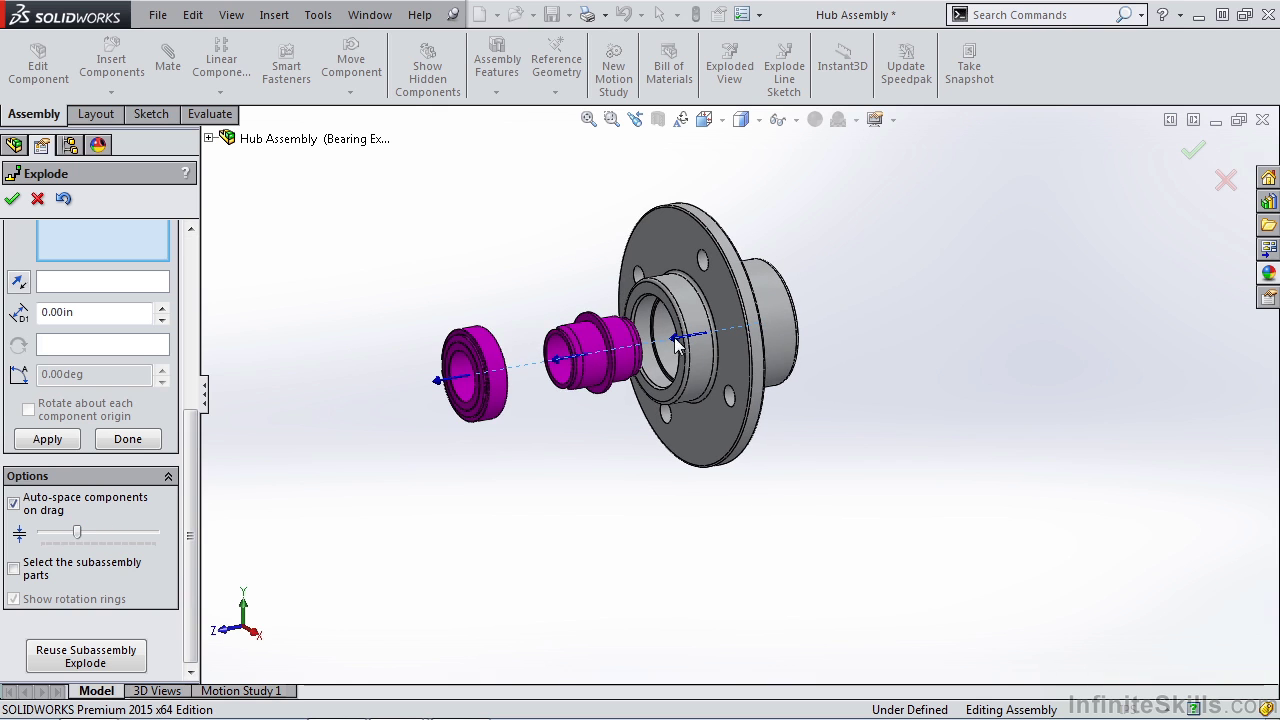
# Step: Move the bearing still inside the hub out of its opposite end, to about -1.98 in along Z, and accept the exploded view
pyautogui.moveTo(676, 343); pyautogui.dragTo(810, 337)
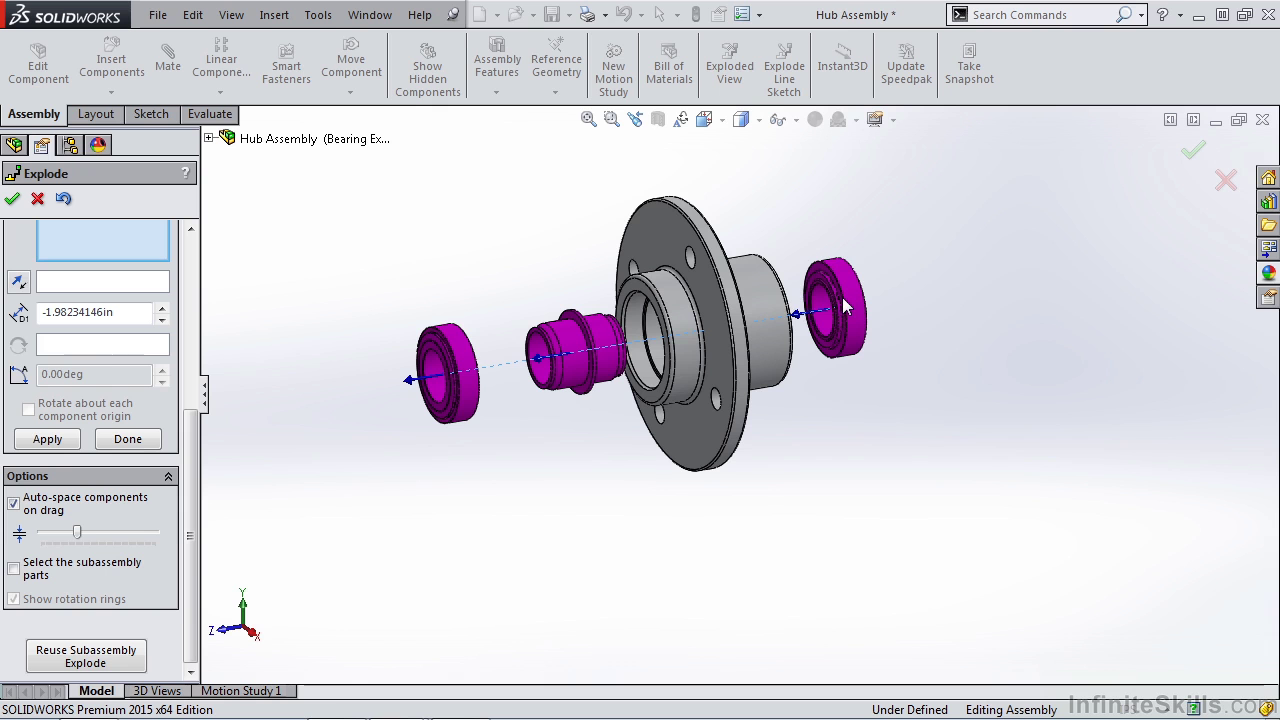
pyautogui.moveTo(845, 307); pyautogui.dragTo(859, 359, button='middle')
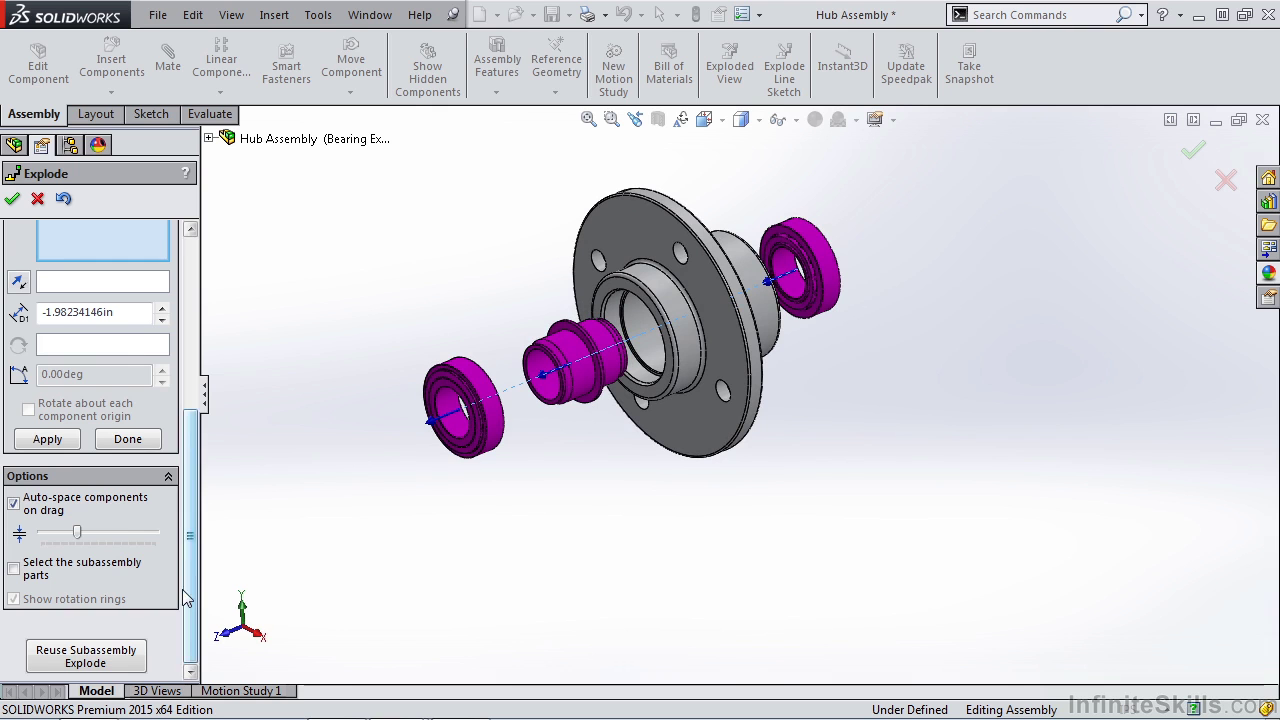
pyautogui.scroll(5, 193, 524)
pyautogui.click(12, 198)
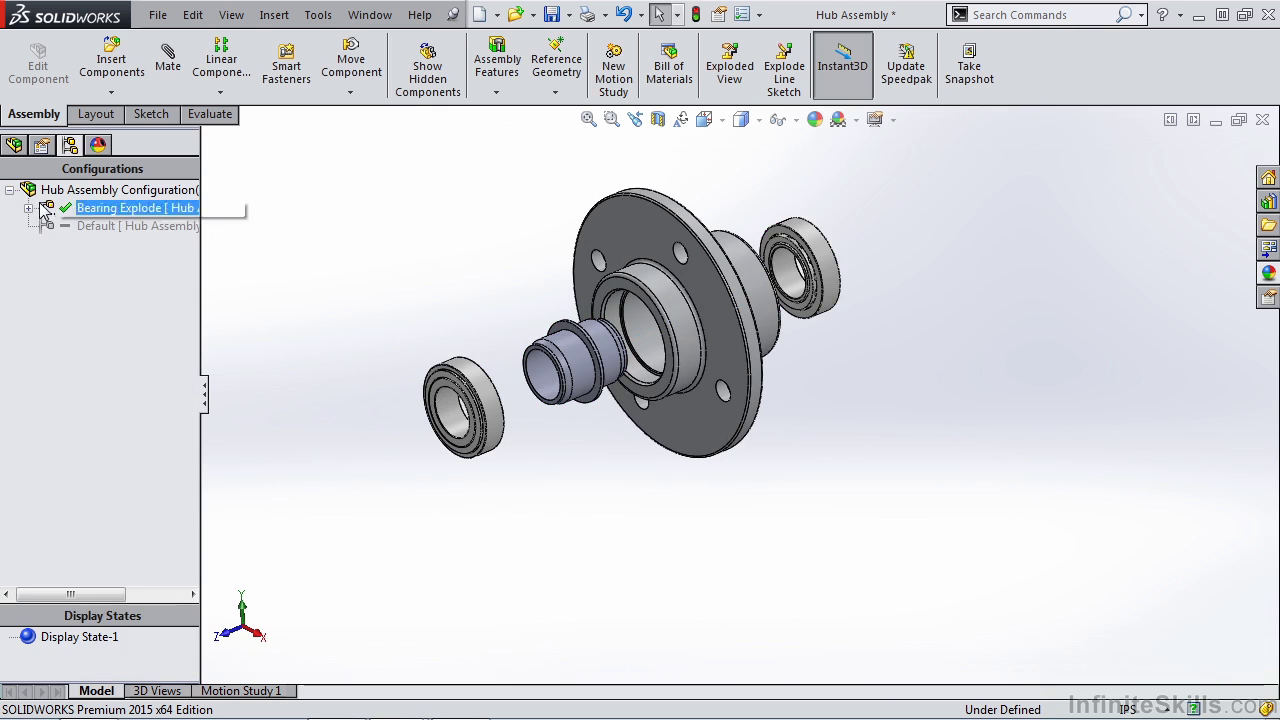
# Step: Inspect ExplView1 under the Bearing Explode configuration and highlight the components of its Chain1 step
pyautogui.click(29, 209)
pyautogui.click(84, 227)
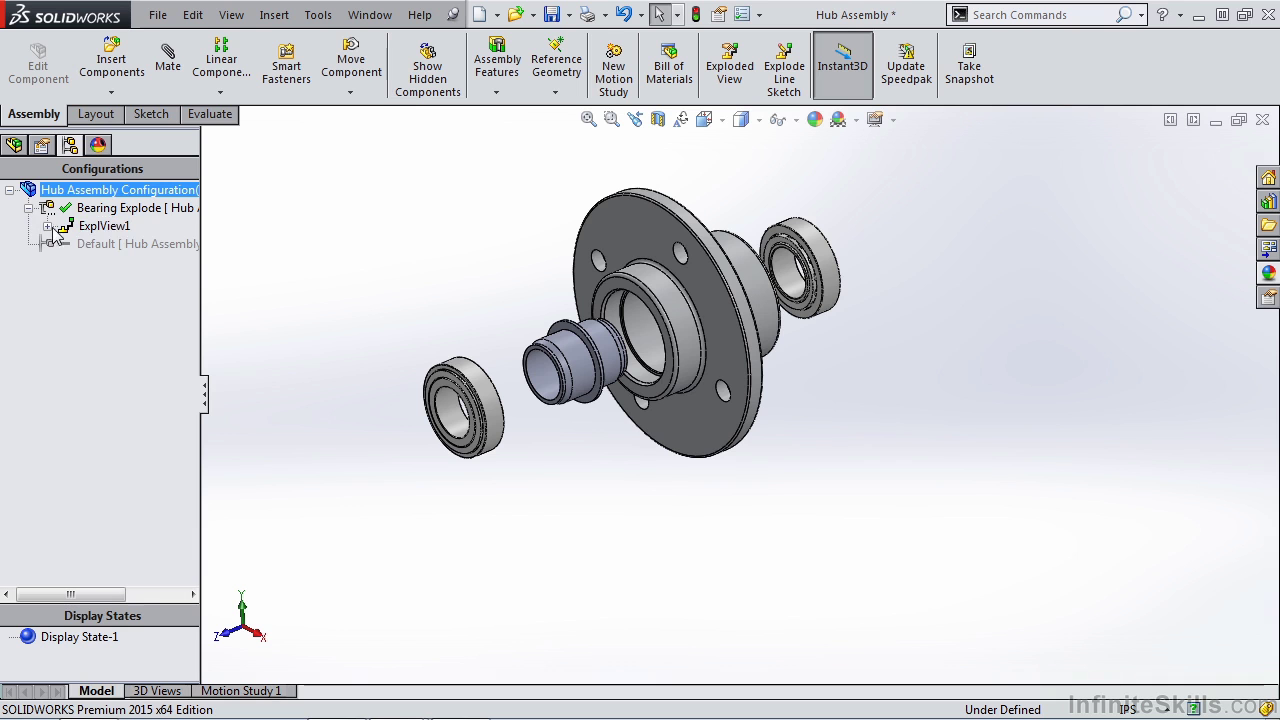
pyautogui.click(47, 227)
pyautogui.click(94, 245)
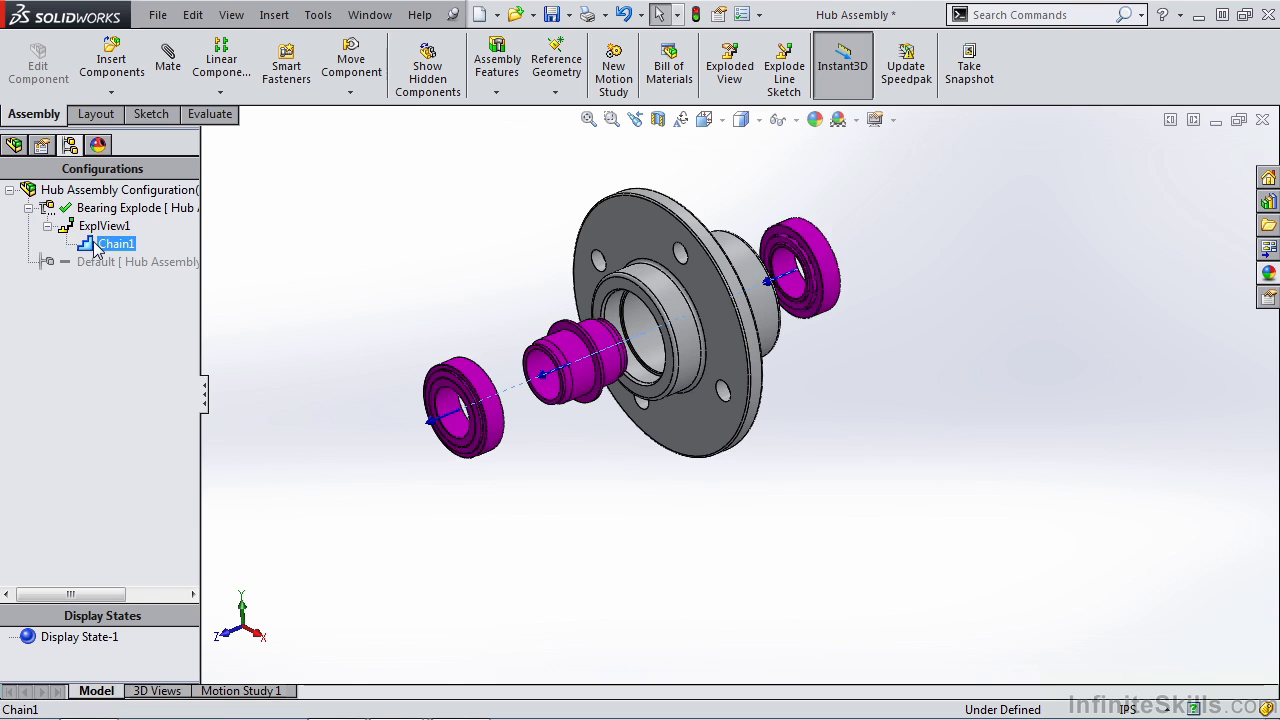
pyautogui.click(341, 261)
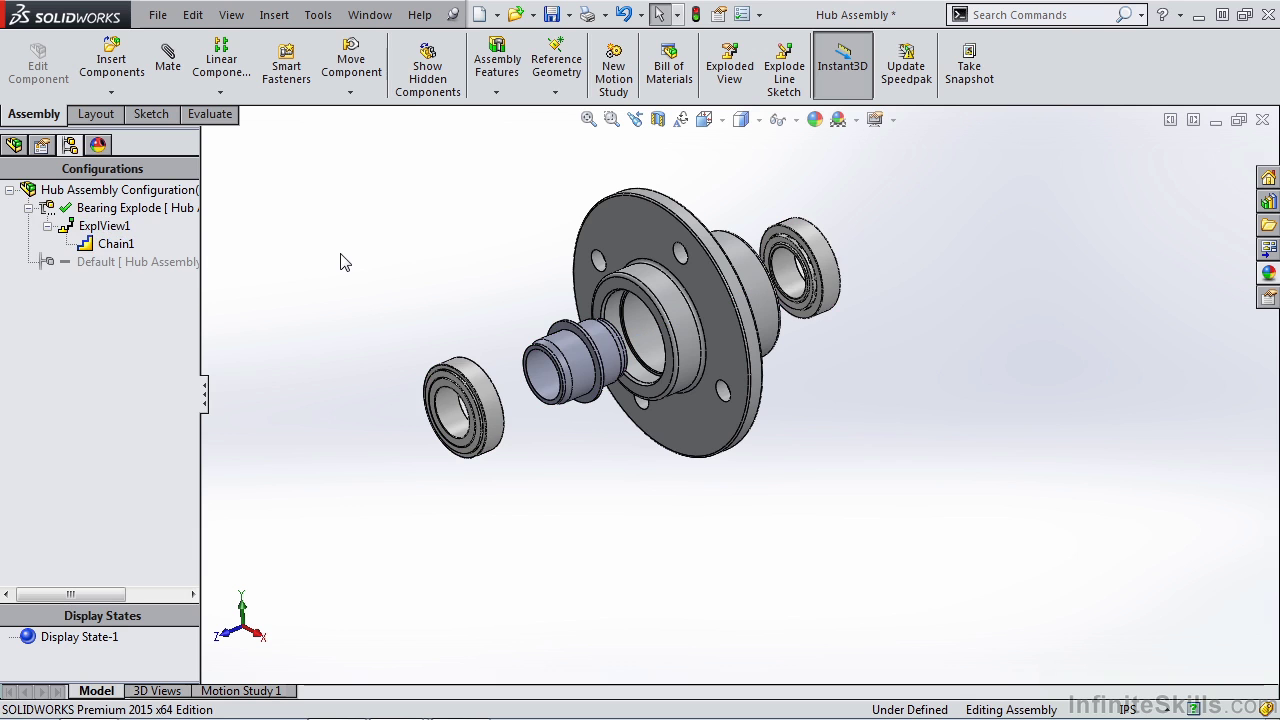
# Step: Create an explode line sketch with a route line connecting the inner circular edges of the two bearings, and close it
pyautogui.click(793, 56)
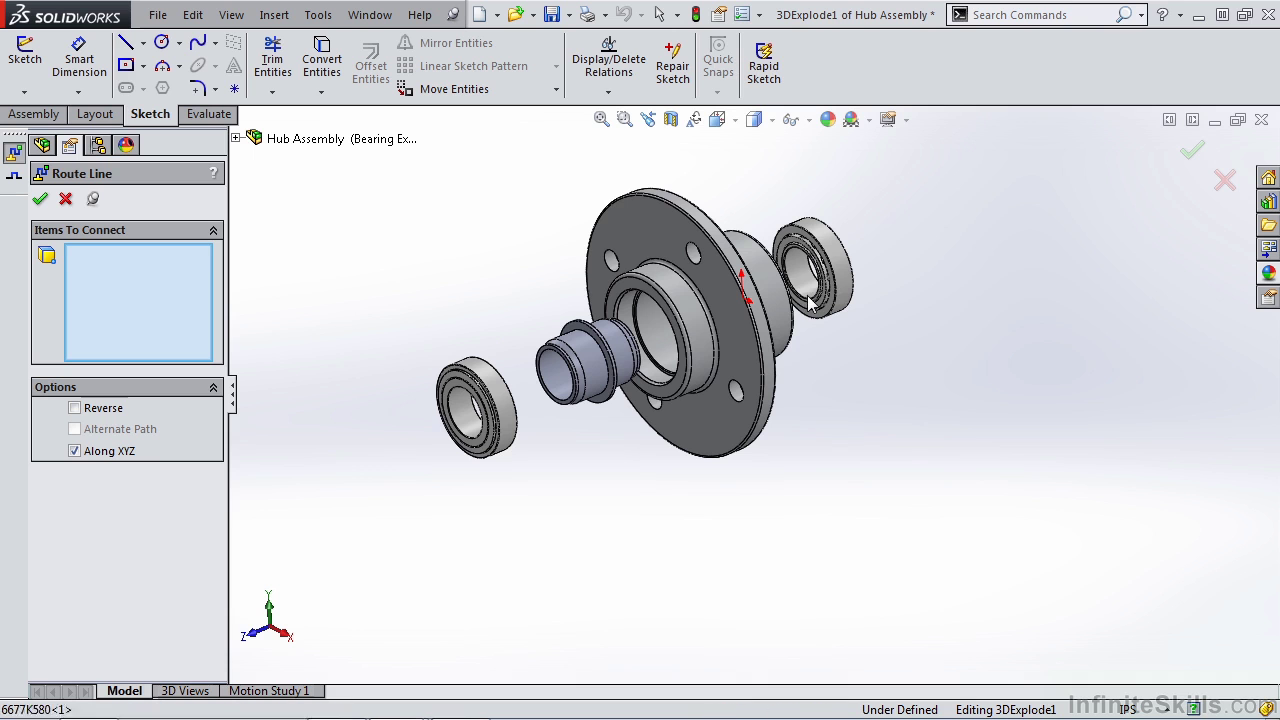
pyautogui.click(790, 272)
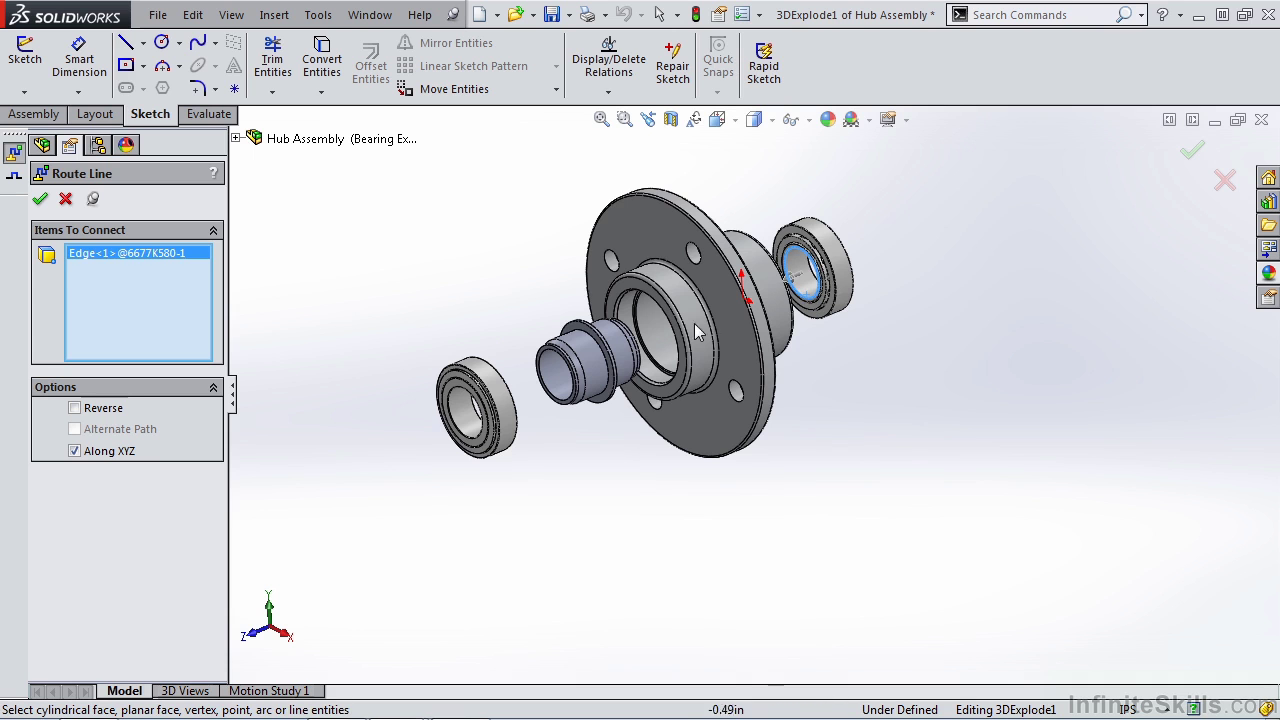
pyautogui.click(470, 430)
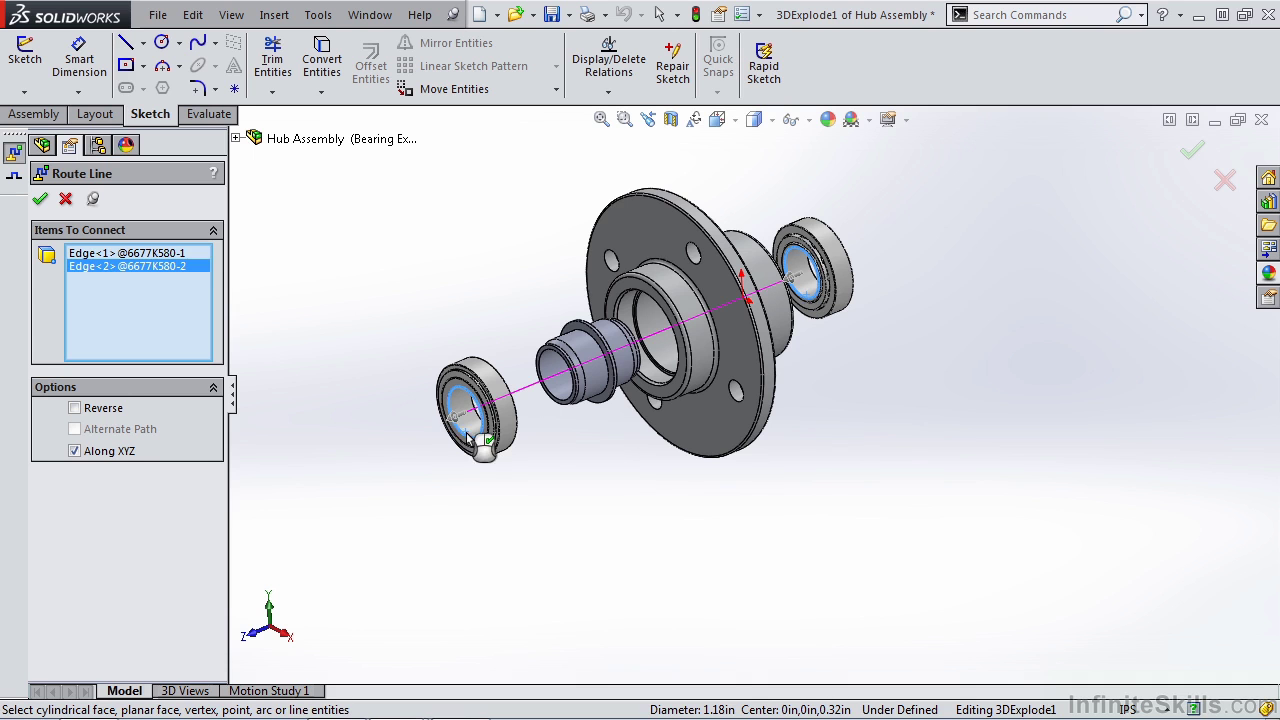
pyautogui.click(42, 199)
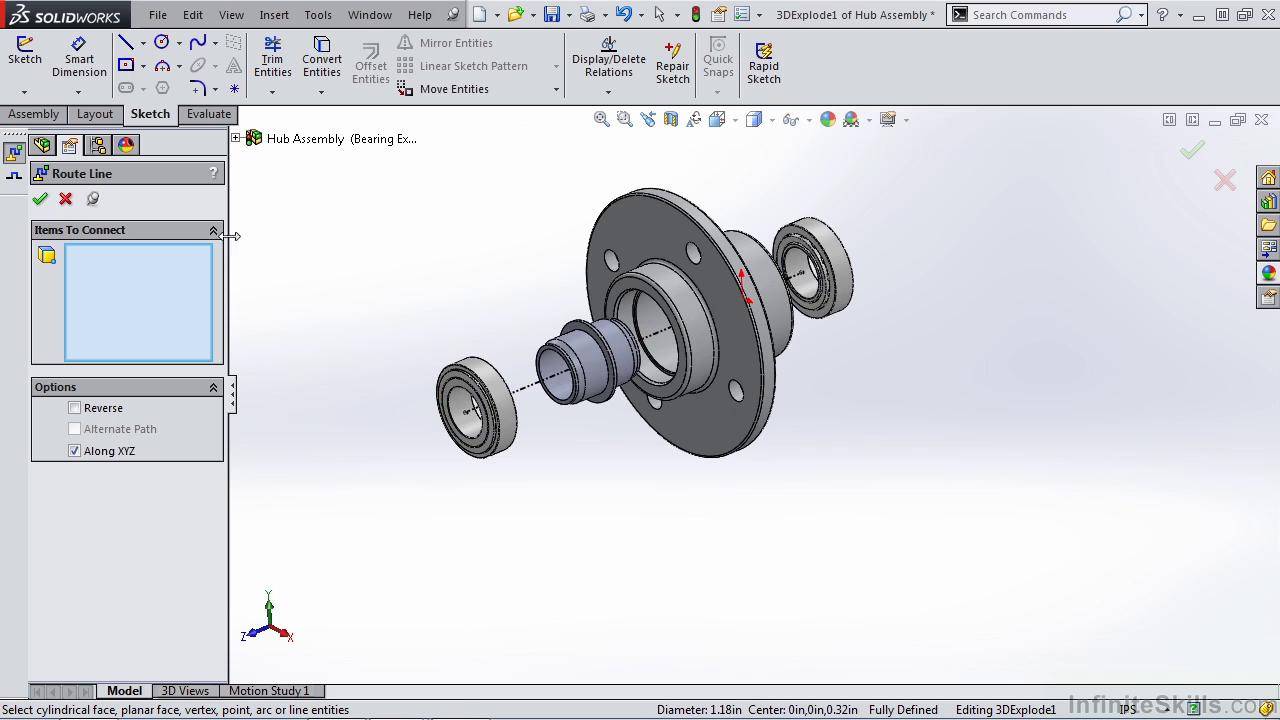
pyautogui.click(65, 199)
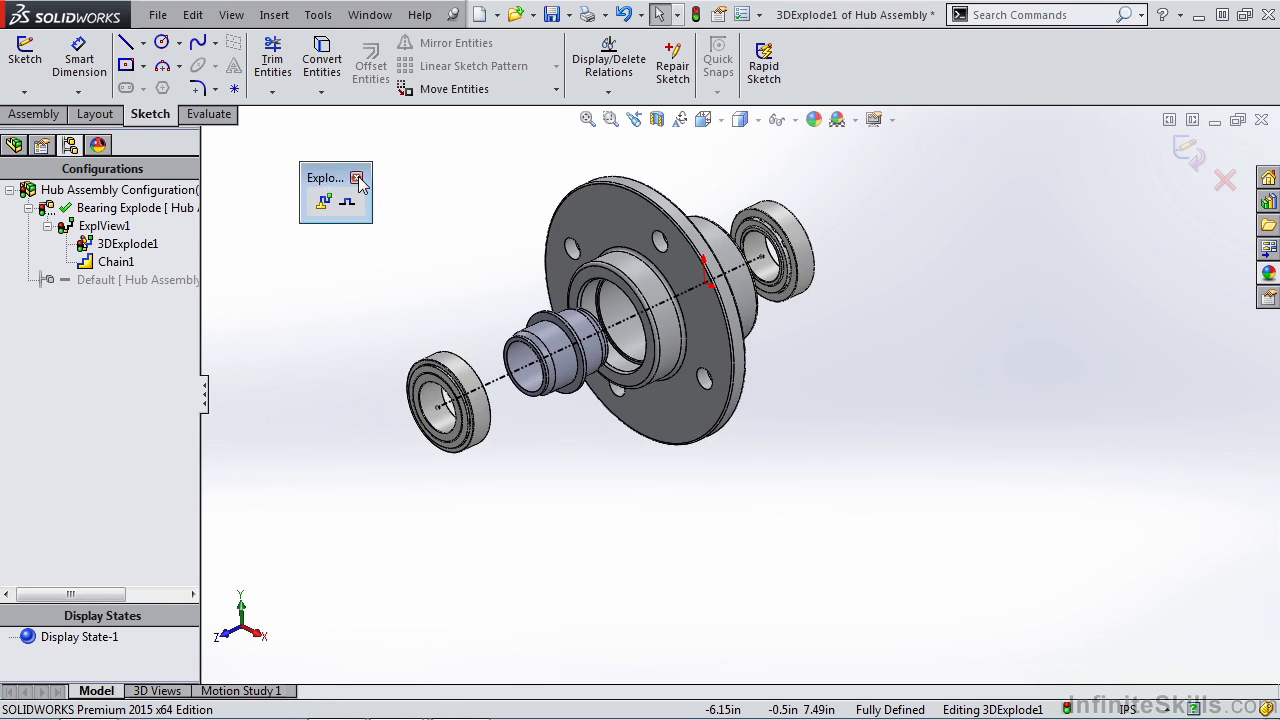
pyautogui.click(357, 178)
# Step: Play the animated collapse of ExplView1, replay it in loop mode, and close the animation controls
pyautogui.click(120, 245)
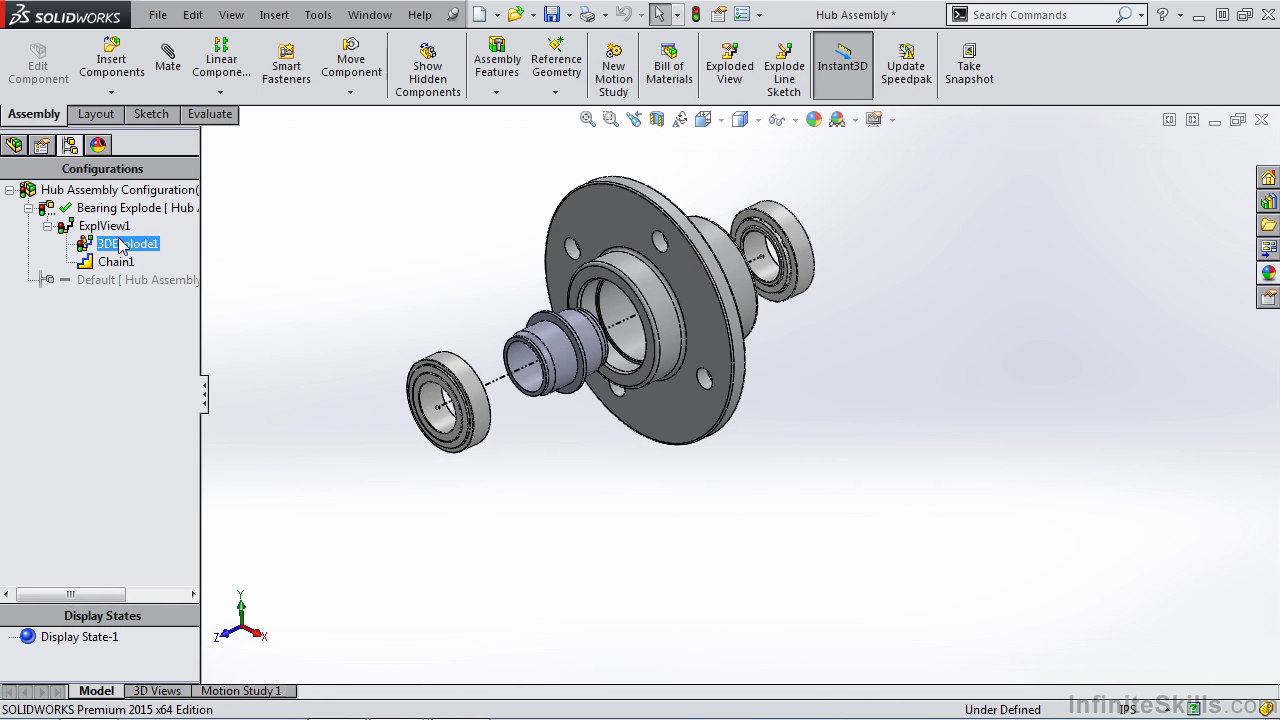
pyautogui.click(100, 228)
pyautogui.rightClick(97, 231)
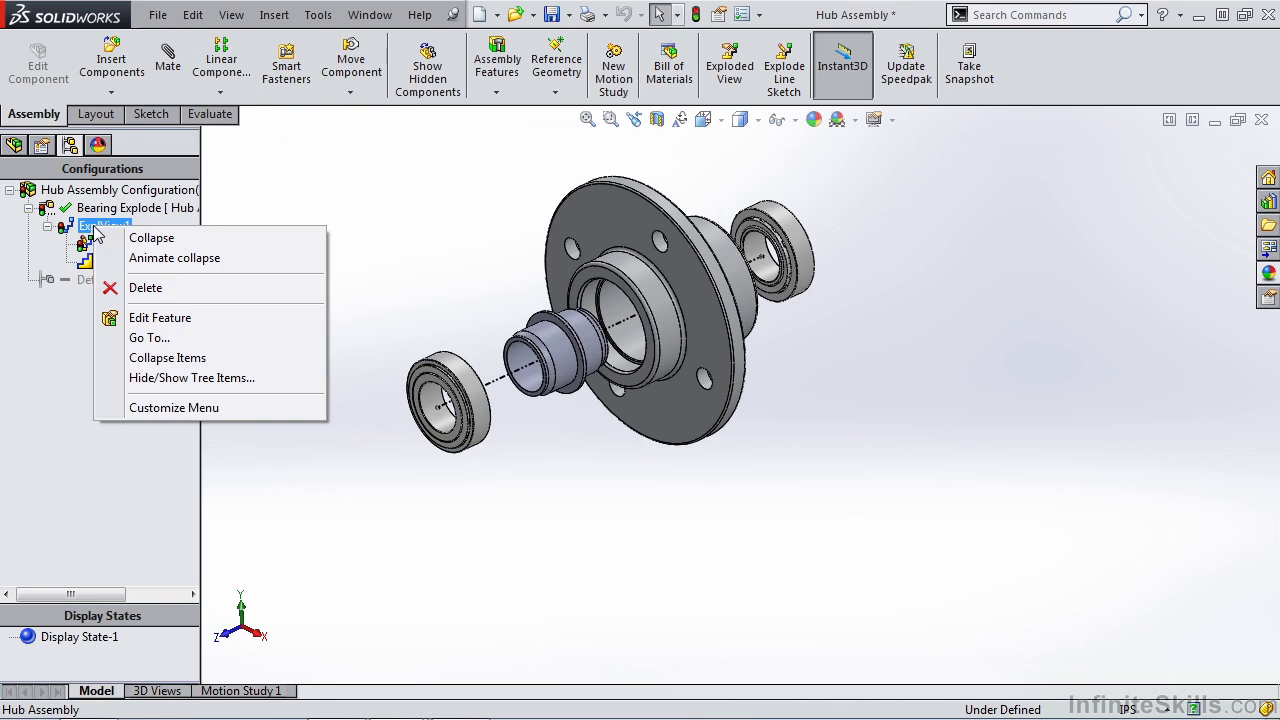
pyautogui.click(163, 261)
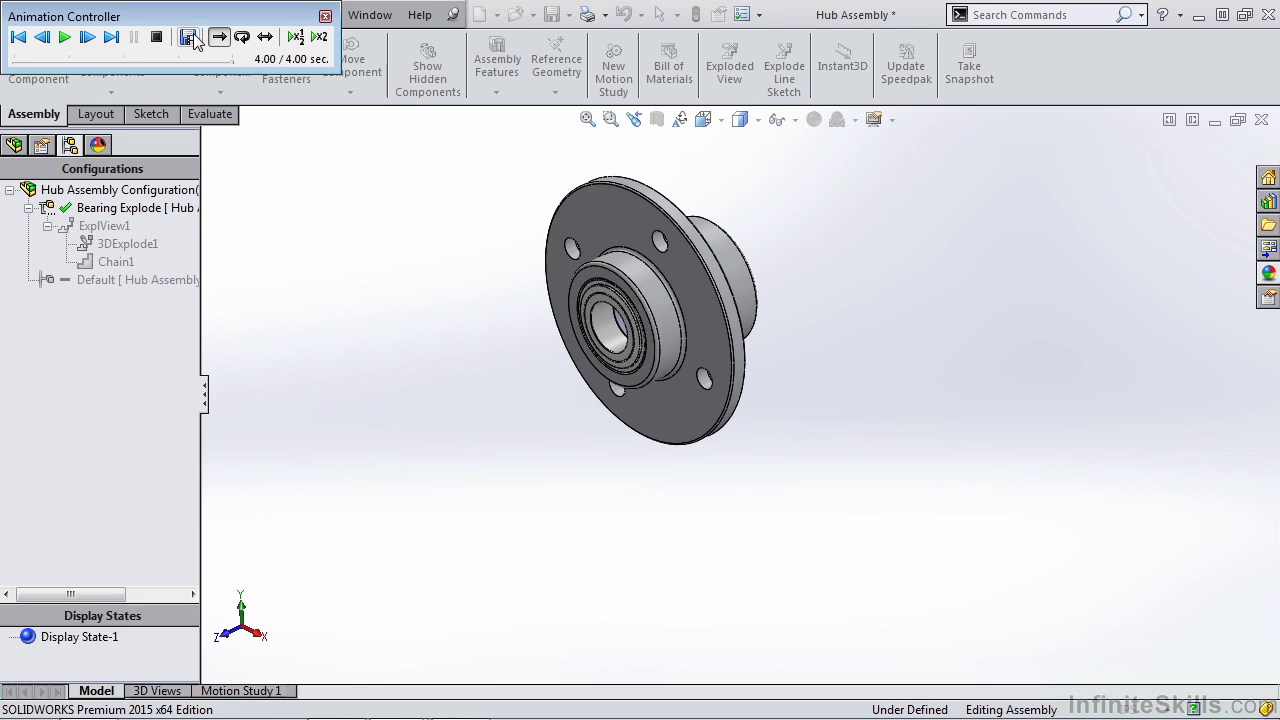
pyautogui.click(242, 37)
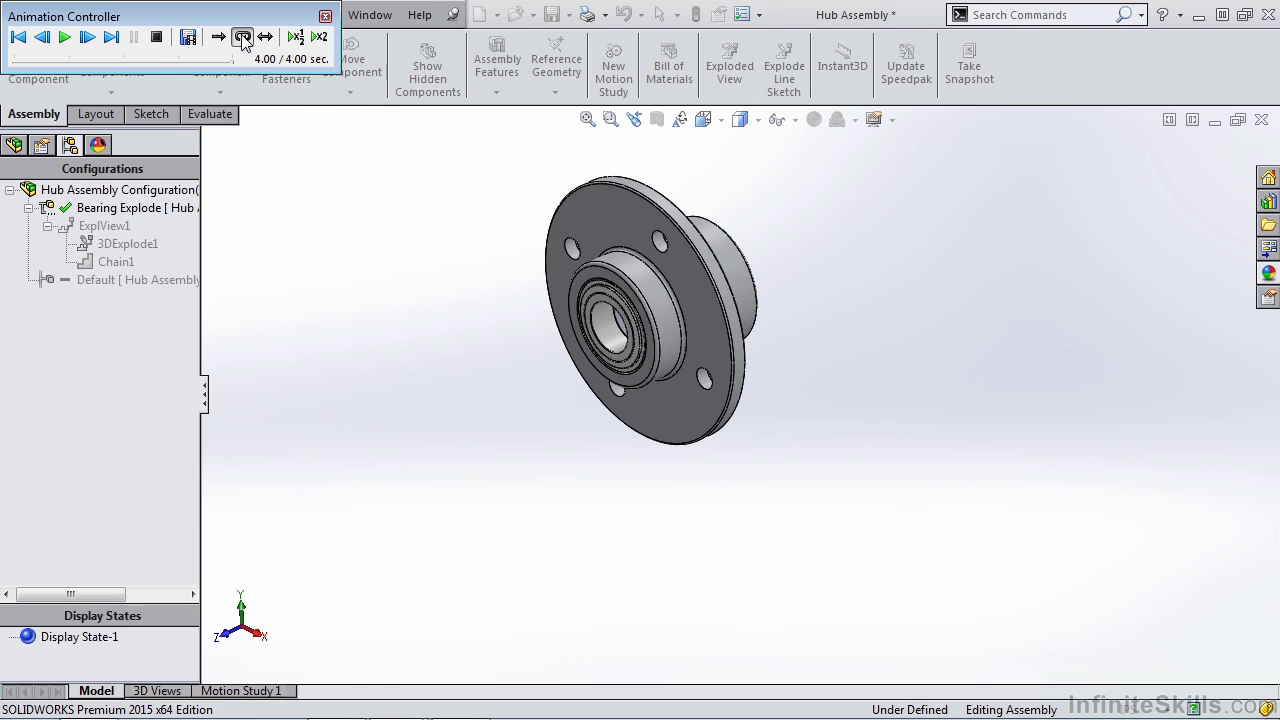
pyautogui.click(44, 39)
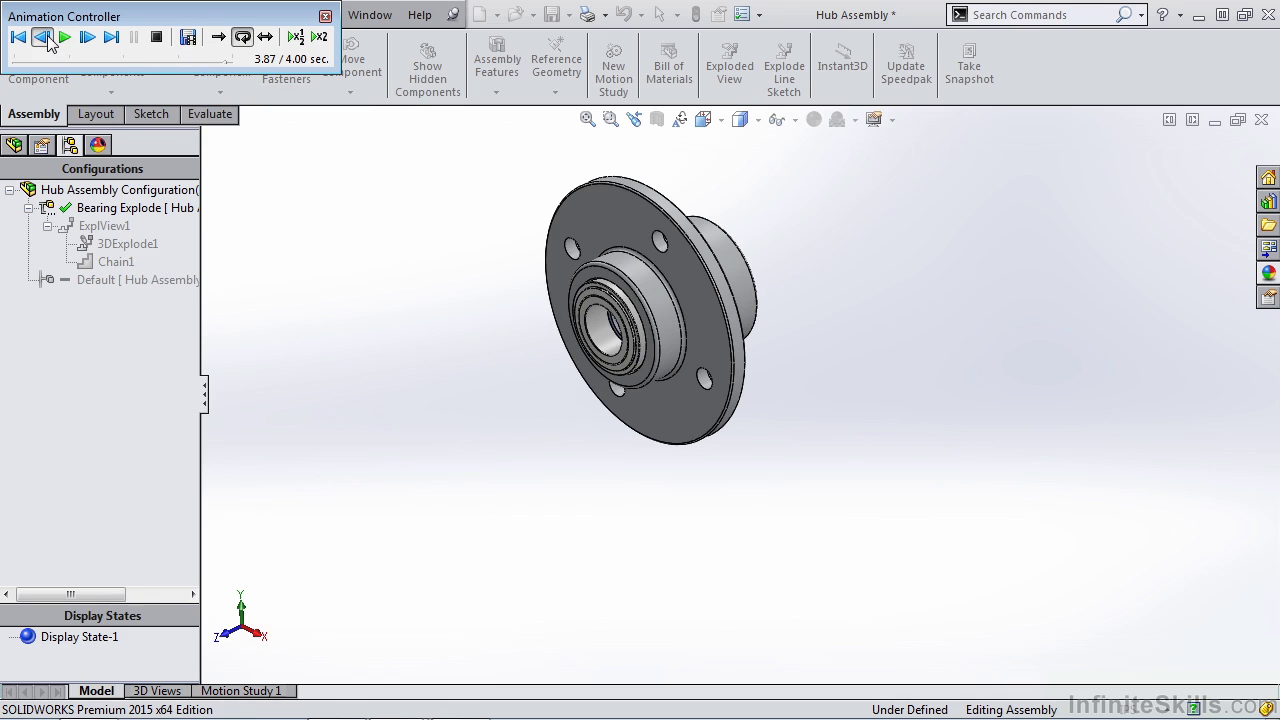
pyautogui.click(325, 17)
# Step: Show ExplView1 in its exploded state and collapse the assembly again without animation
pyautogui.doubleClick(104, 225)
pyautogui.rightClick(80, 226)
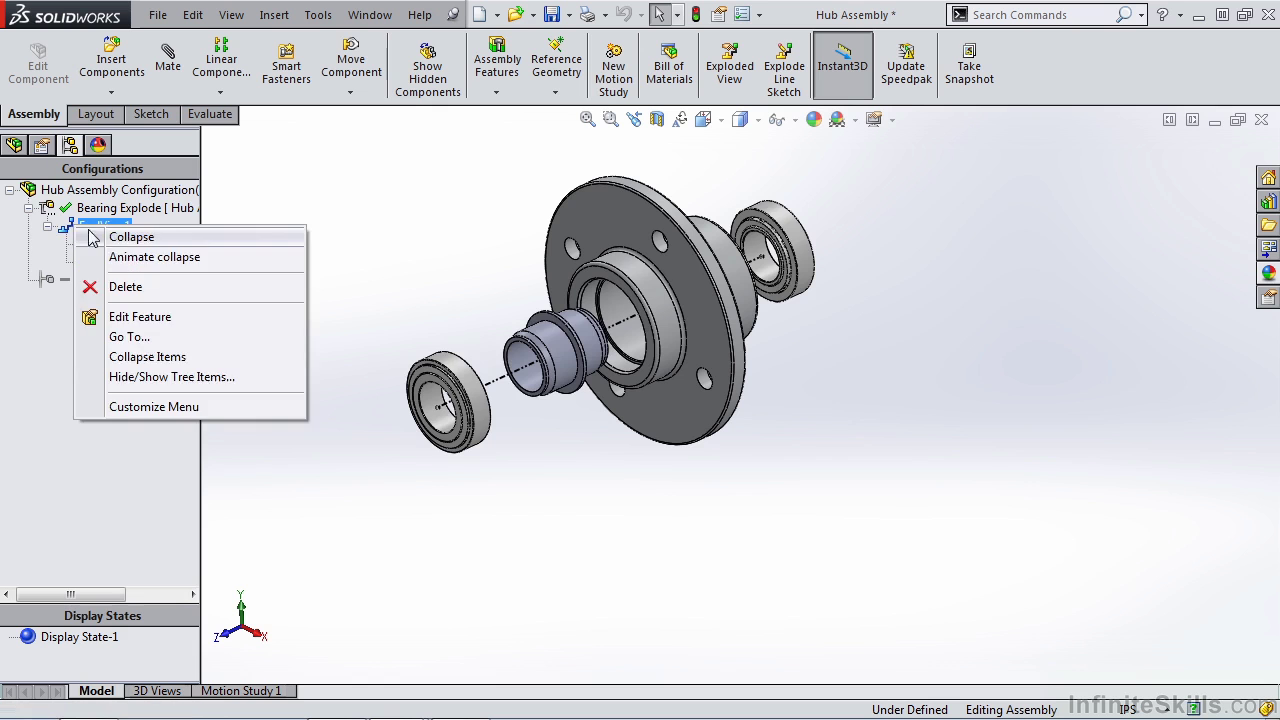
pyautogui.click(125, 238)
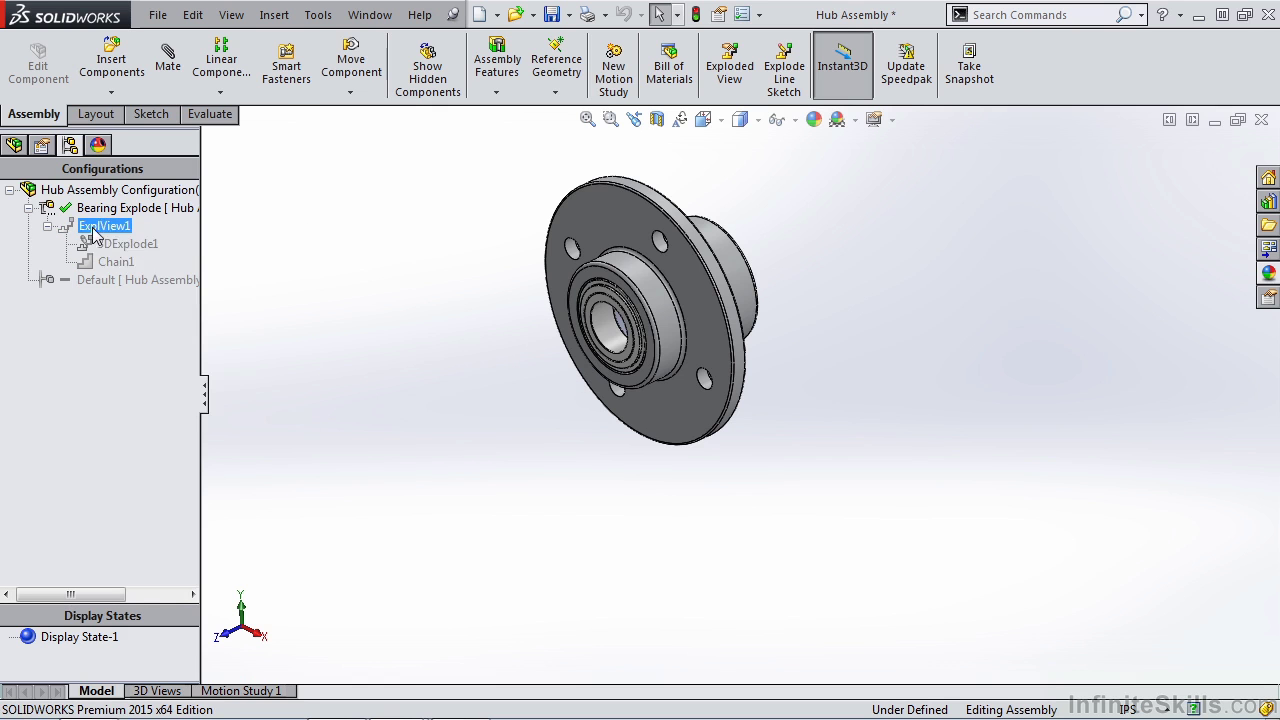
# Step: Play the animated explode of ExplView1, close the animation controls, and fold up ExplView1 in the configuration tree
pyautogui.rightClick(100, 246)
pyautogui.click(140, 260)
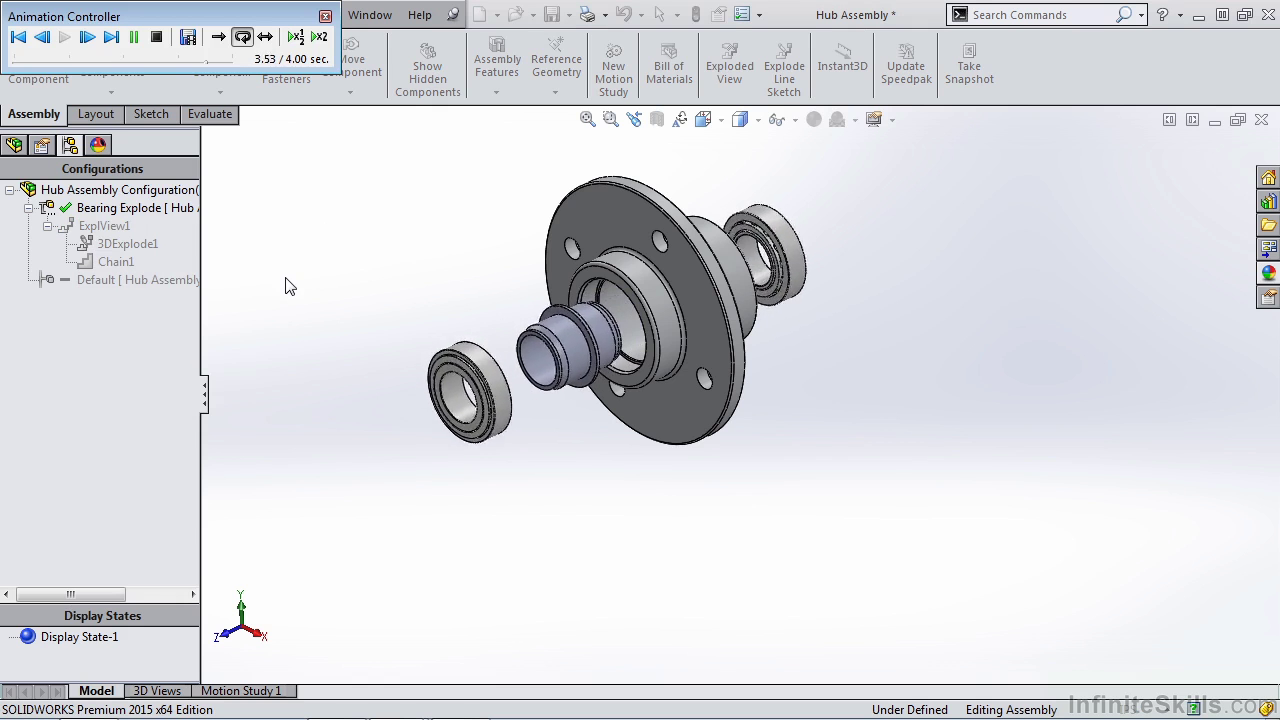
pyautogui.click(325, 16)
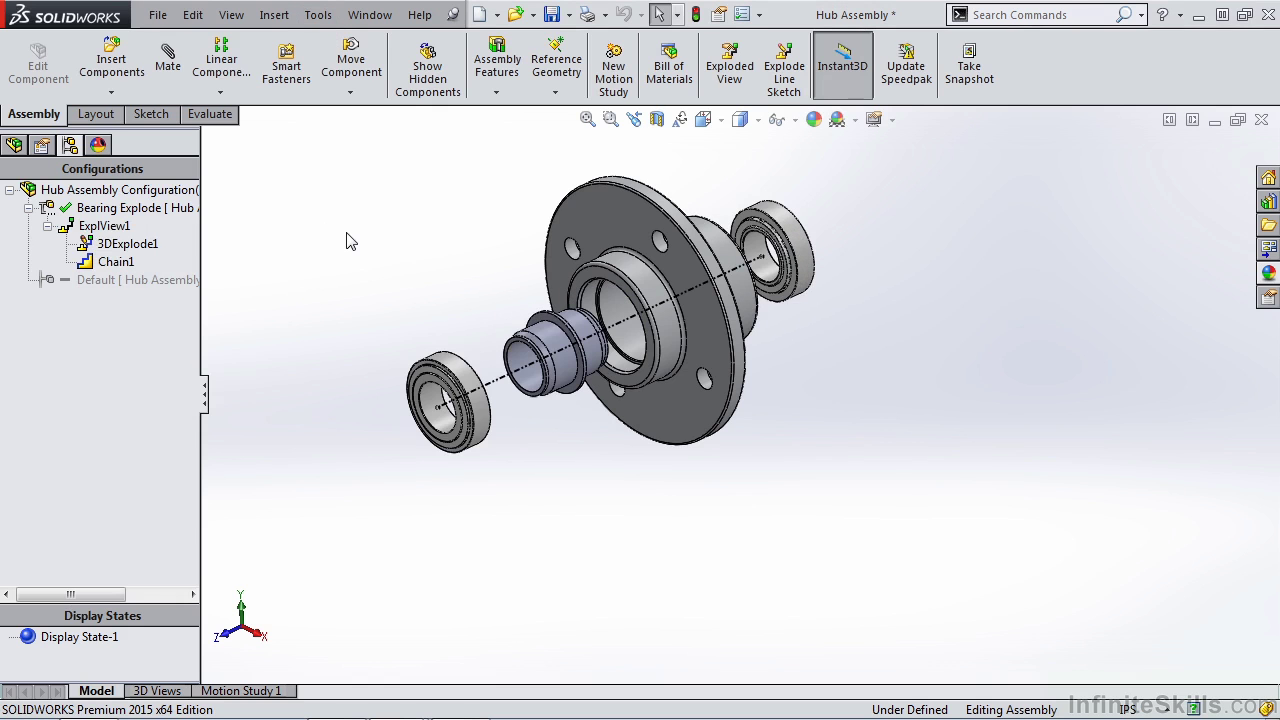
pyautogui.click(47, 227)
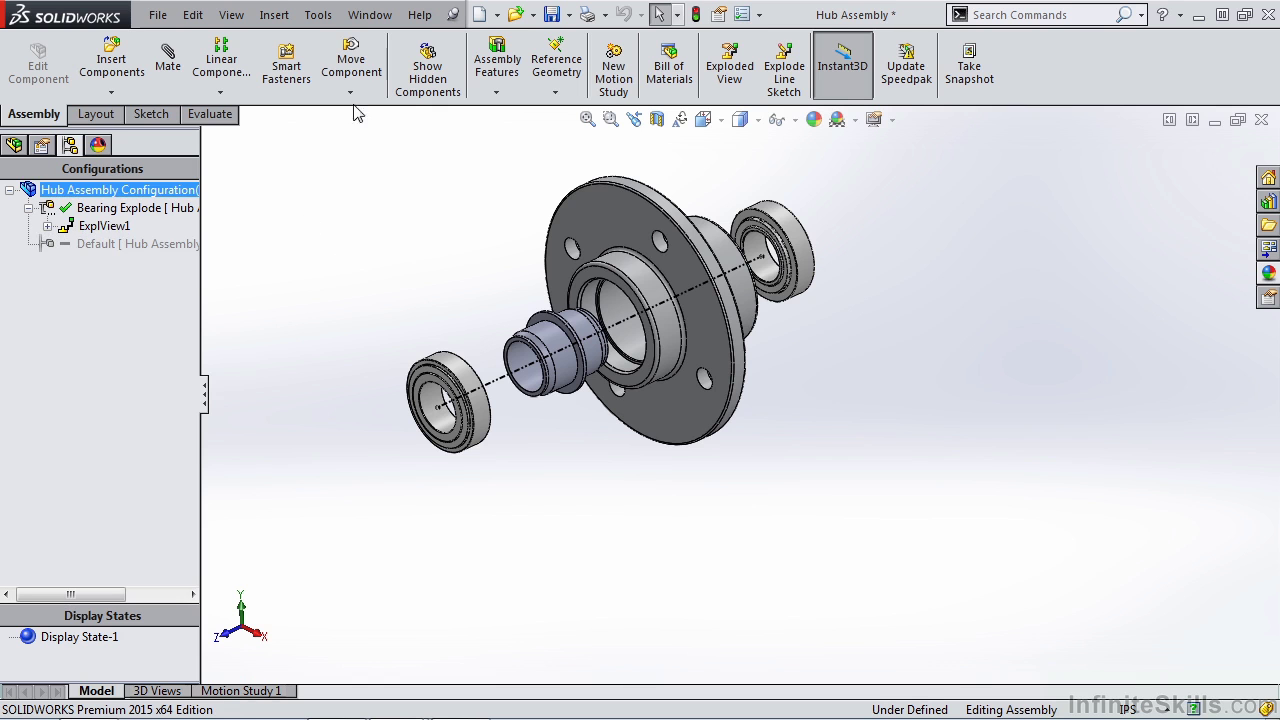
# Step: Switch to the open 6677K580 bearing part and activate its 6677K58_apart configuration
pyautogui.click(369, 14)
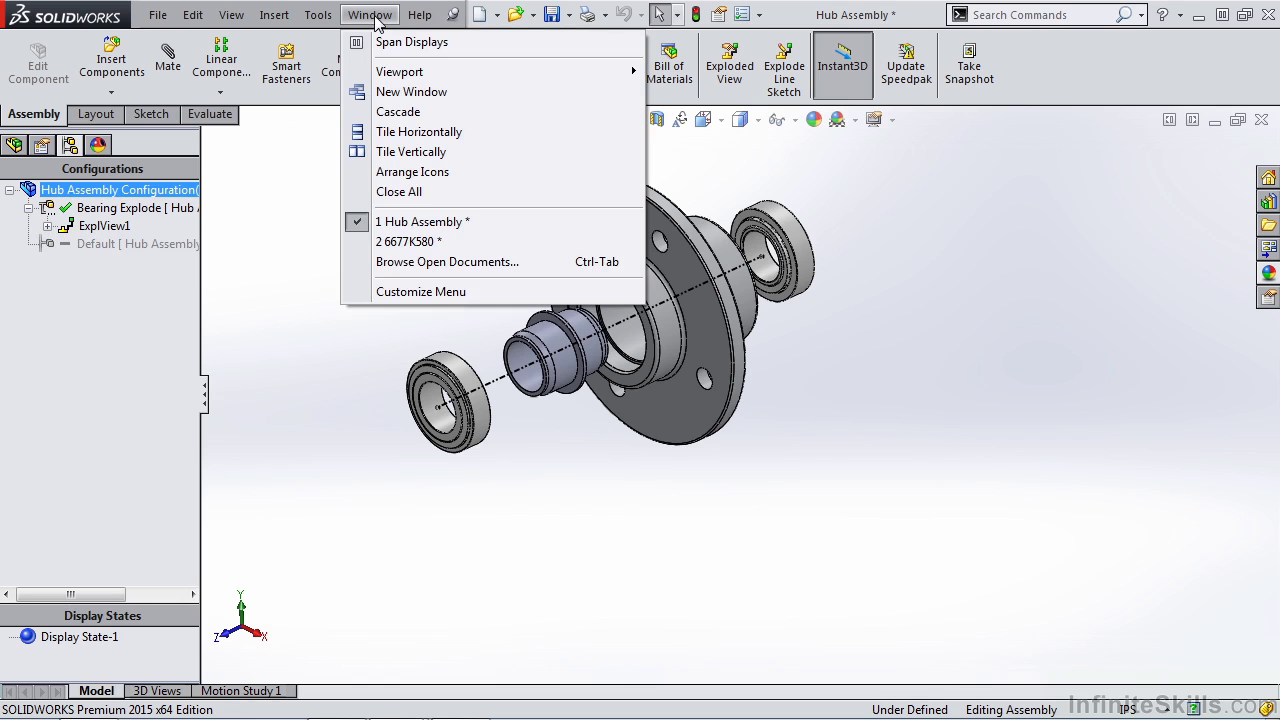
pyautogui.click(405, 242)
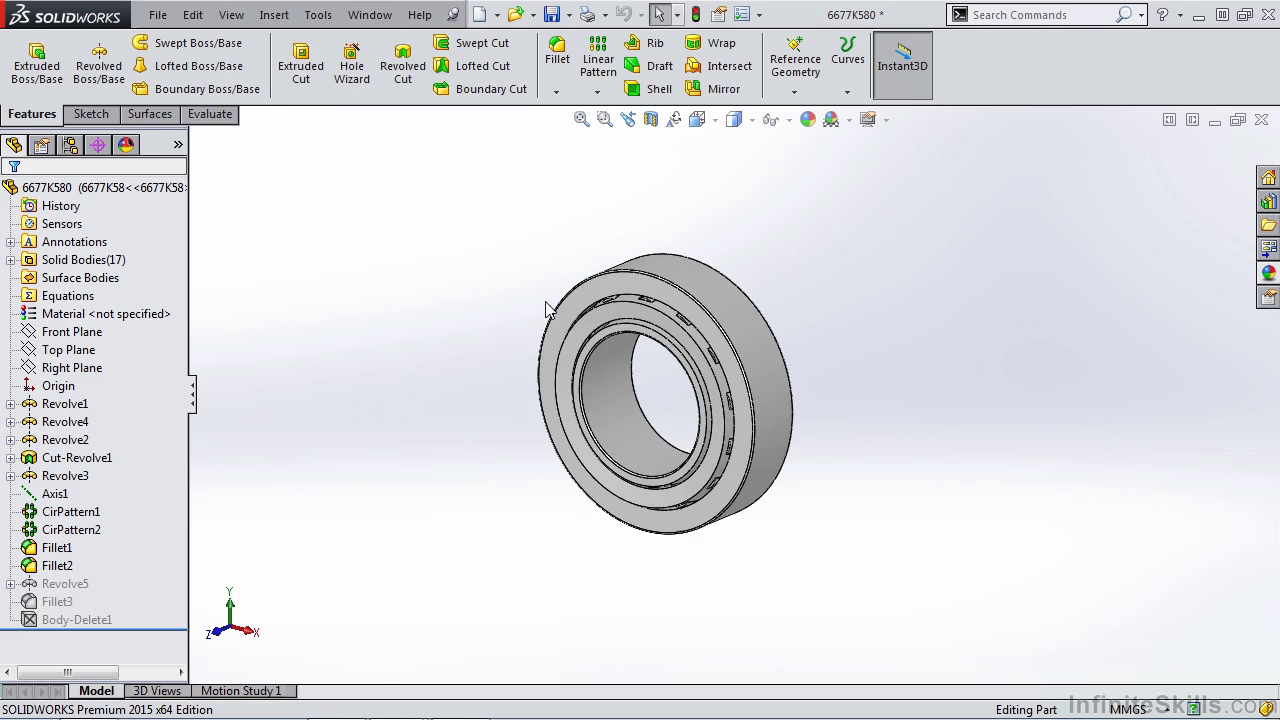
pyautogui.click(70, 146)
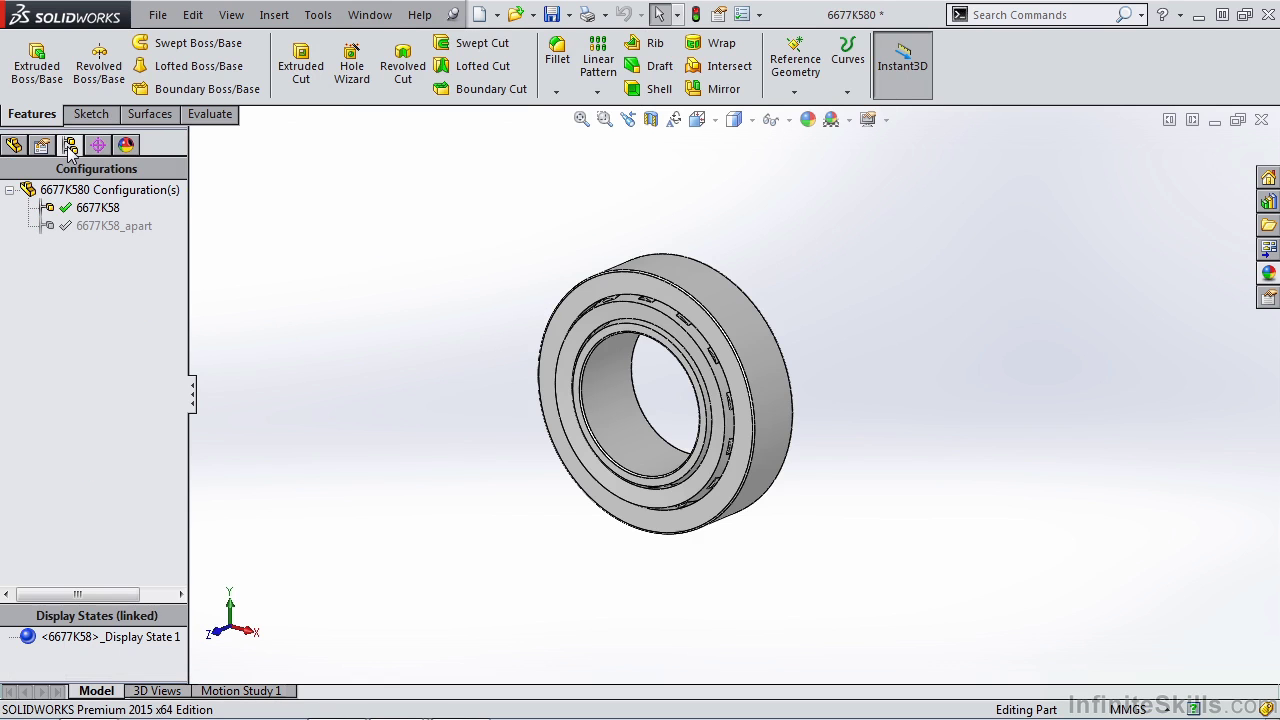
pyautogui.click(62, 230)
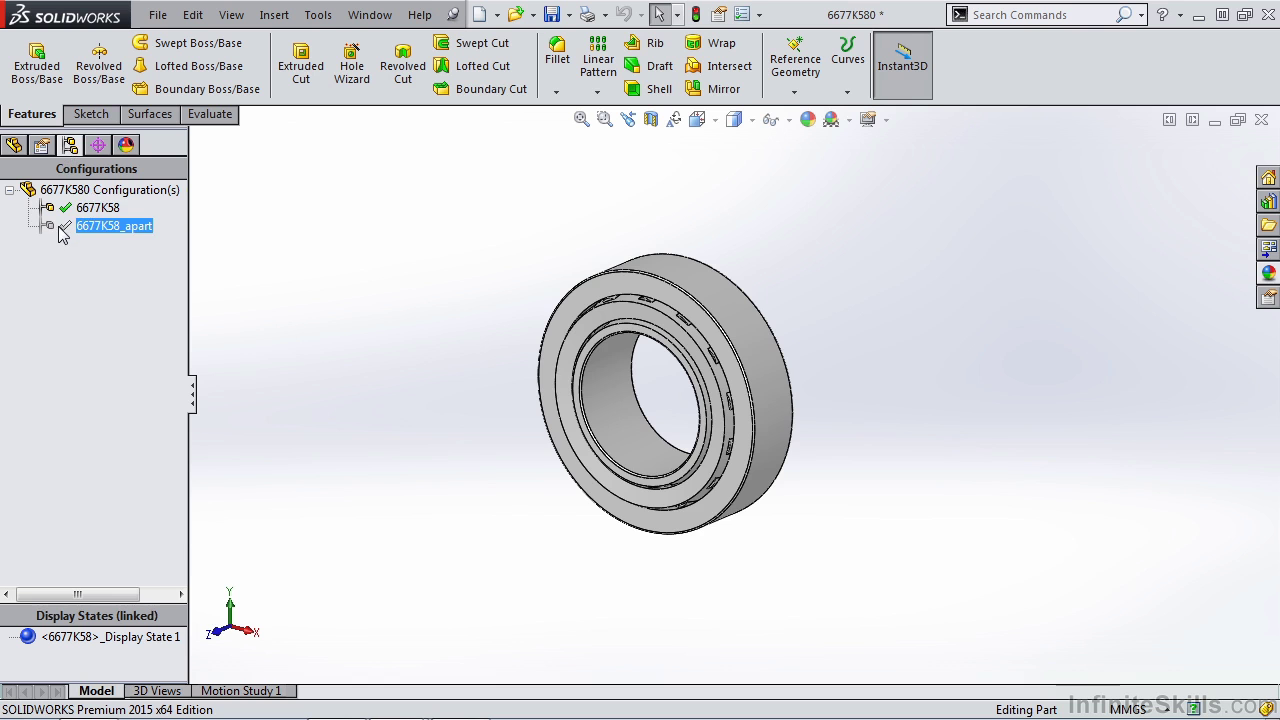
pyautogui.doubleClick(62, 230)
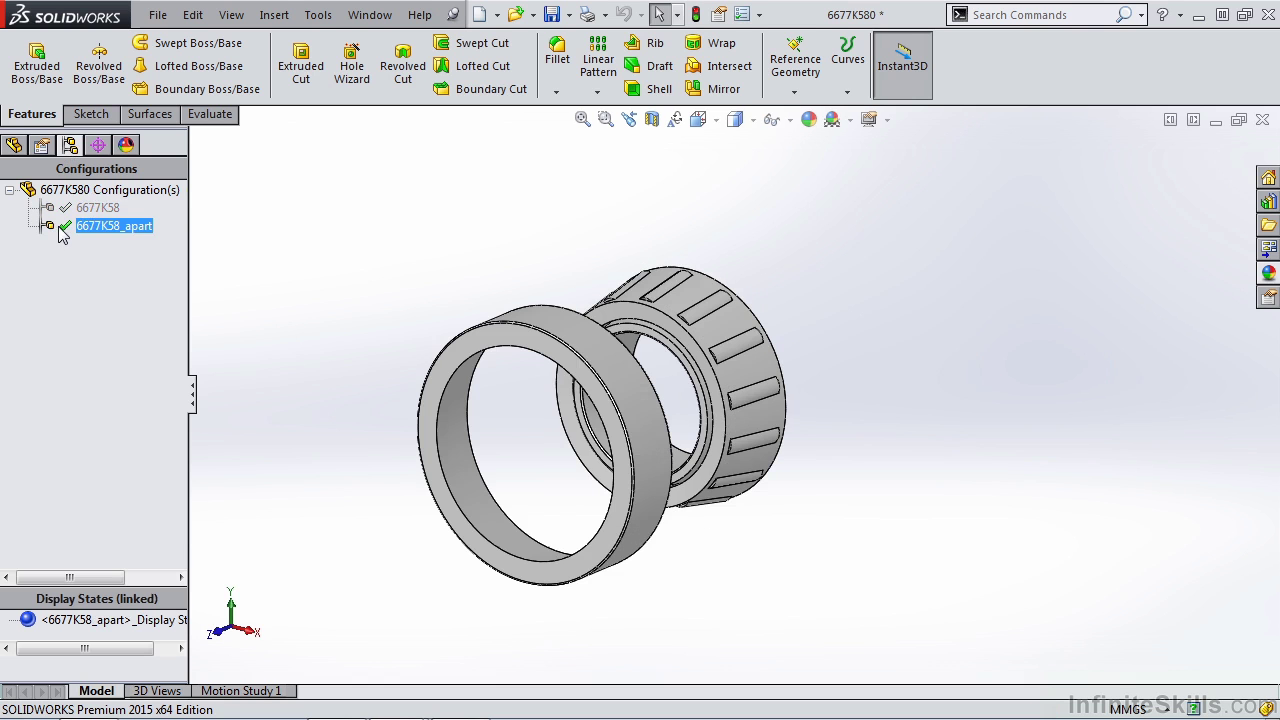
# Step: Check the options available for the 6677K58_apart configuration and reactivate the bearing's 6677K58 configuration
pyautogui.click(62, 209)
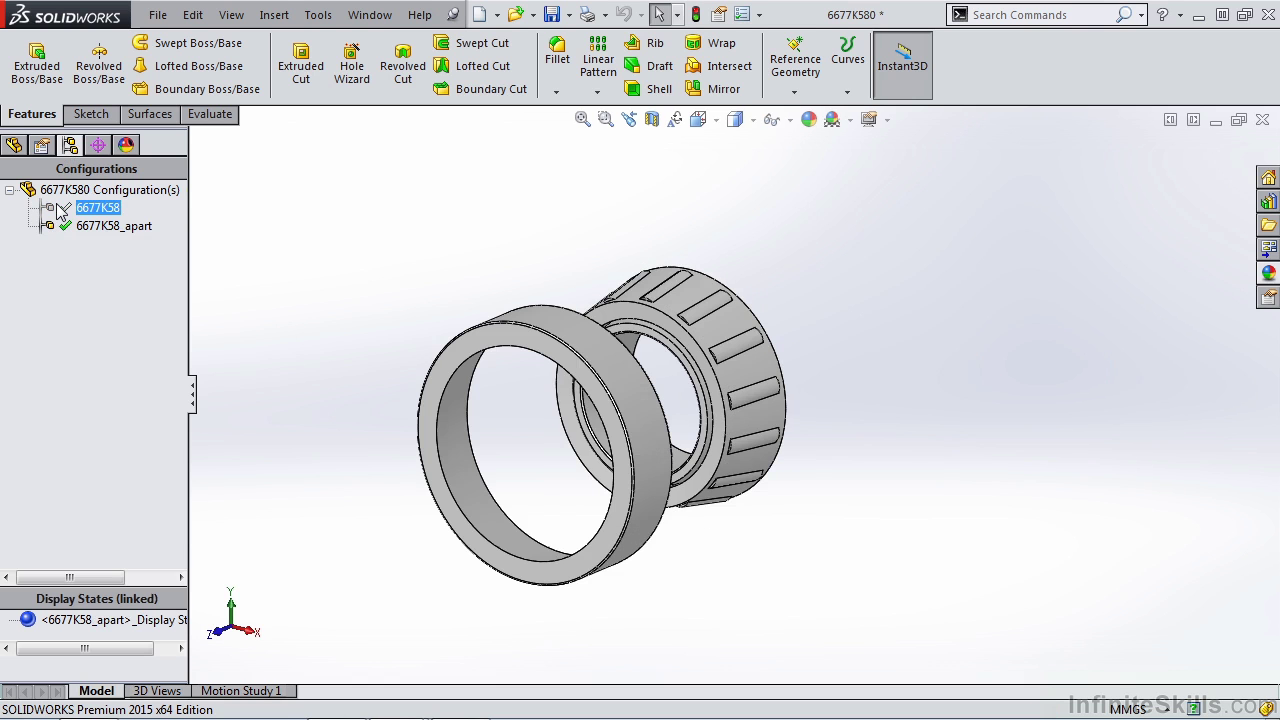
pyautogui.rightClick(70, 230)
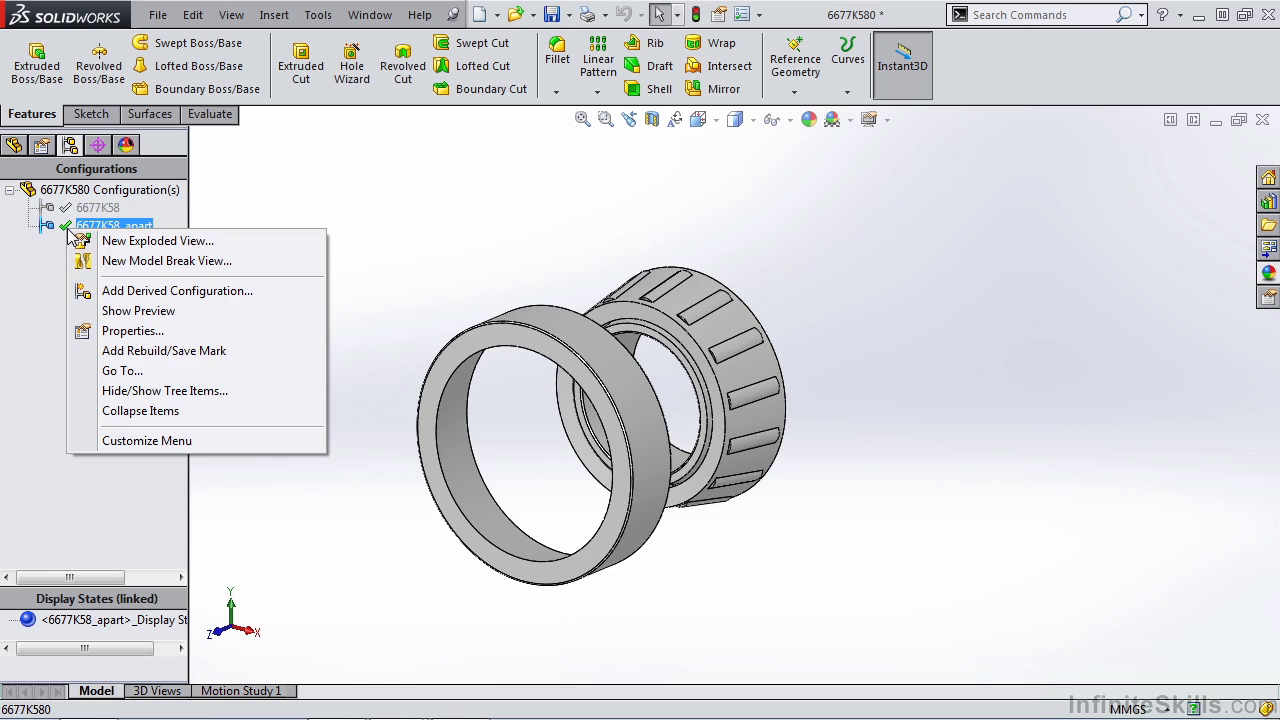
pyautogui.doubleClick(62, 208)
pyautogui.click(62, 227)
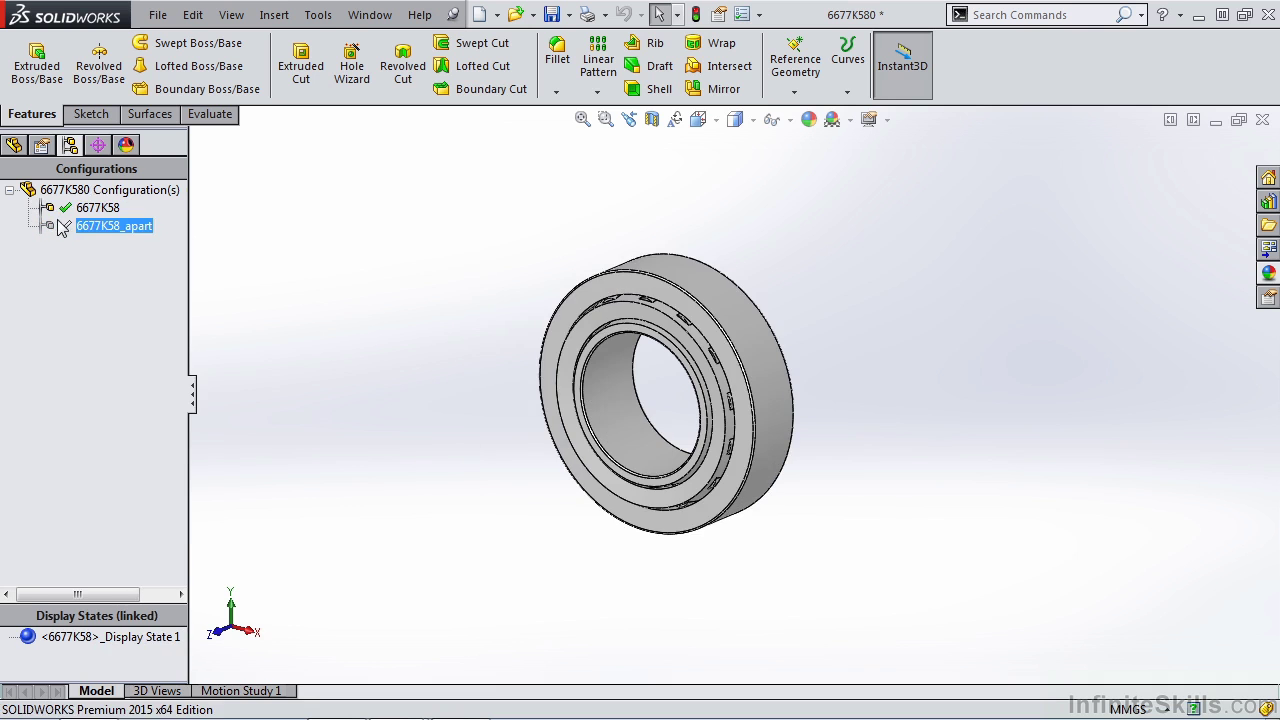
# Step: Activate the bearing's 6677K58_apart configuration, check the part's feature tree, and return to its configurations
pyautogui.doubleClick(62, 227)
pyautogui.click(12, 148)
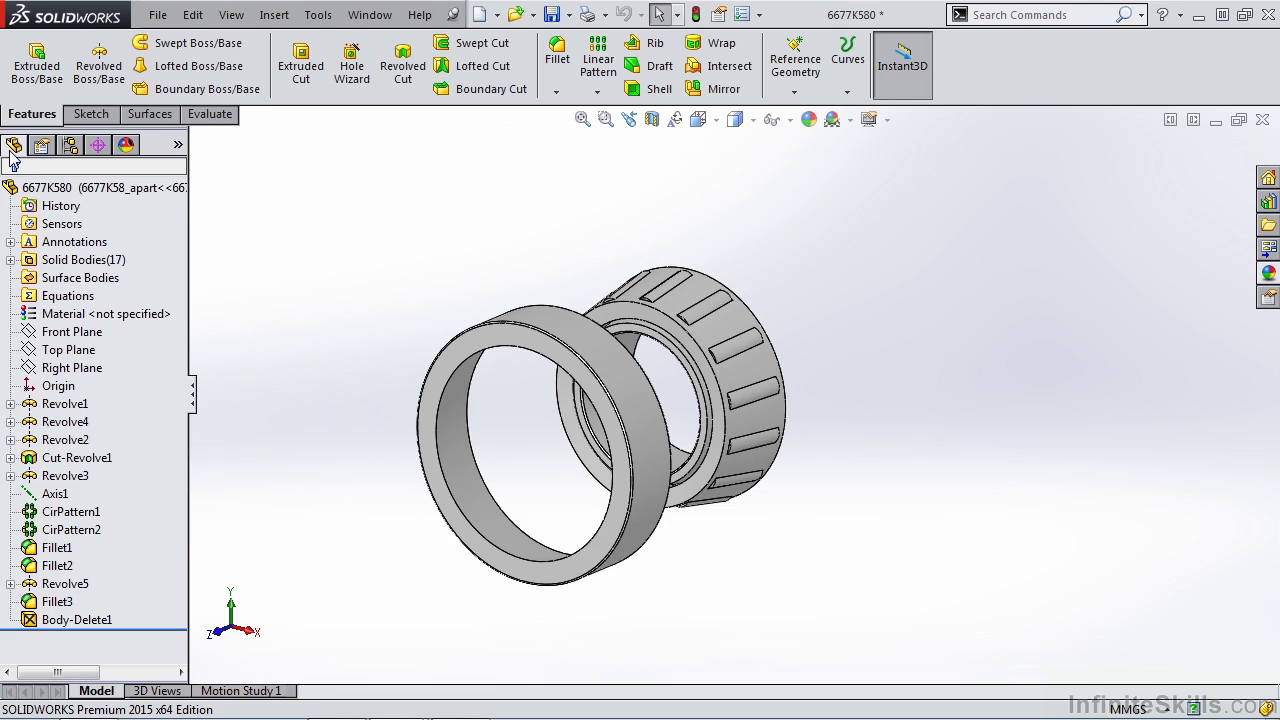
pyautogui.click(69, 145)
# Step: Create an exploded view in the 6677K58_apart configuration that moves the bearing's outer ring upward along Y
pyautogui.click(57, 227)
pyautogui.rightClick(57, 227)
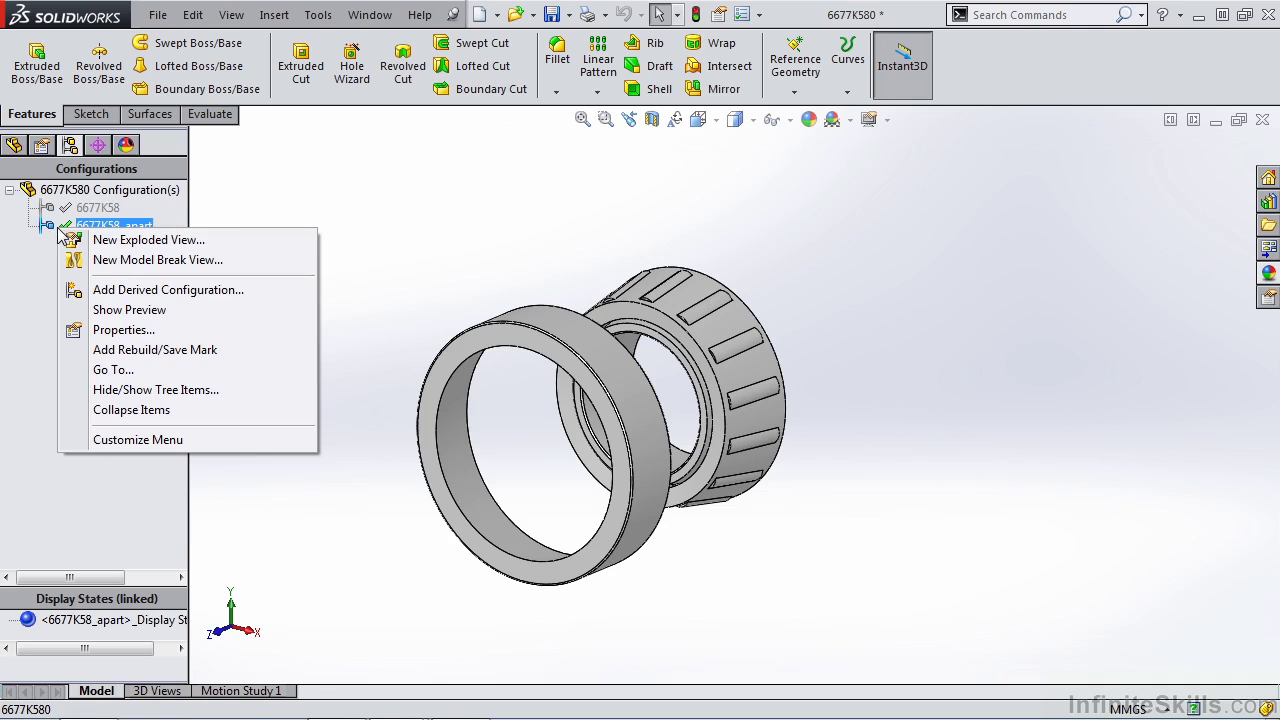
pyautogui.click(106, 241)
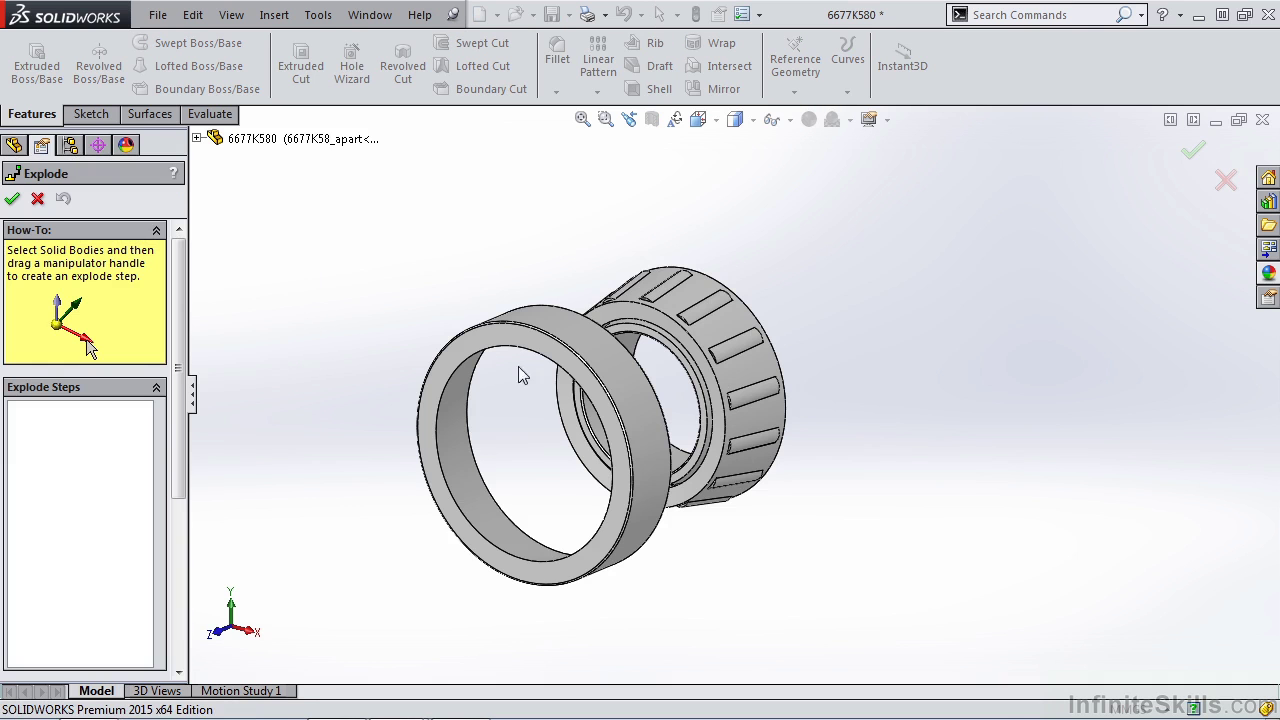
pyautogui.click(618, 382)
pyautogui.click(517, 373)
pyautogui.moveTo(517, 373); pyautogui.dragTo(521, 354, button='middle')
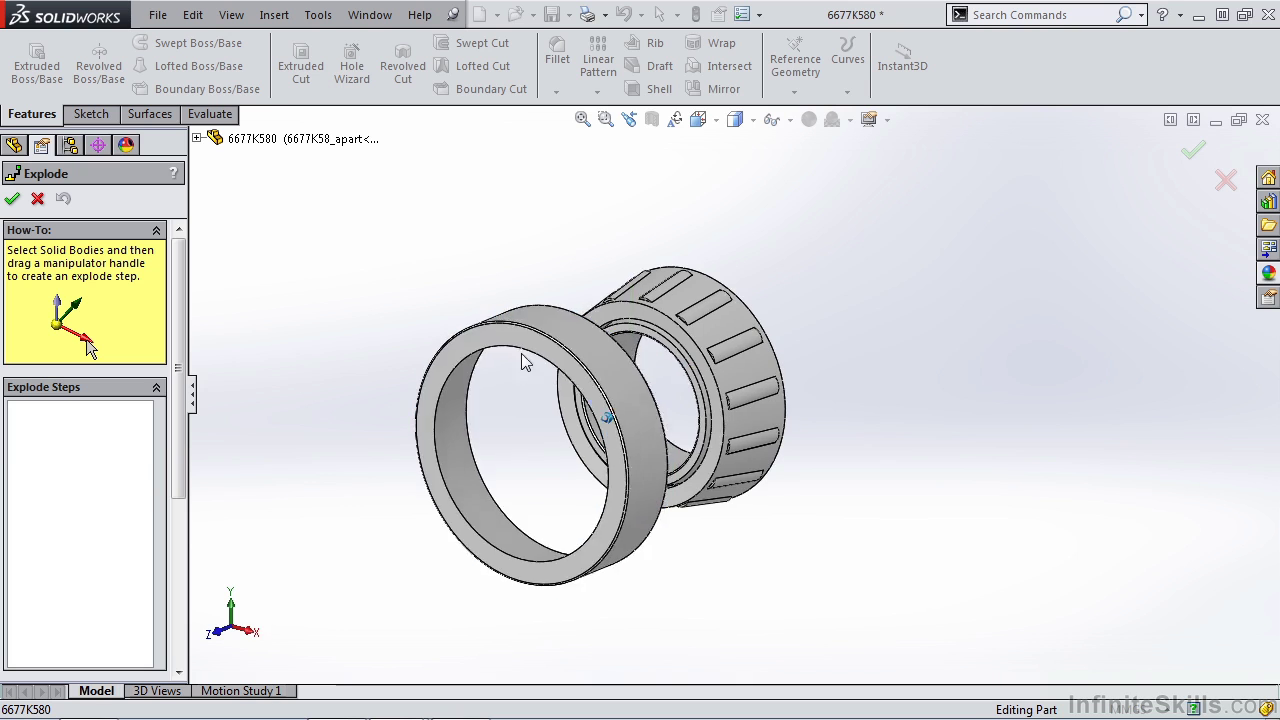
pyautogui.click(530, 362)
pyautogui.moveTo(578, 285); pyautogui.dragTo(588, 150)
pyautogui.click(12, 198)
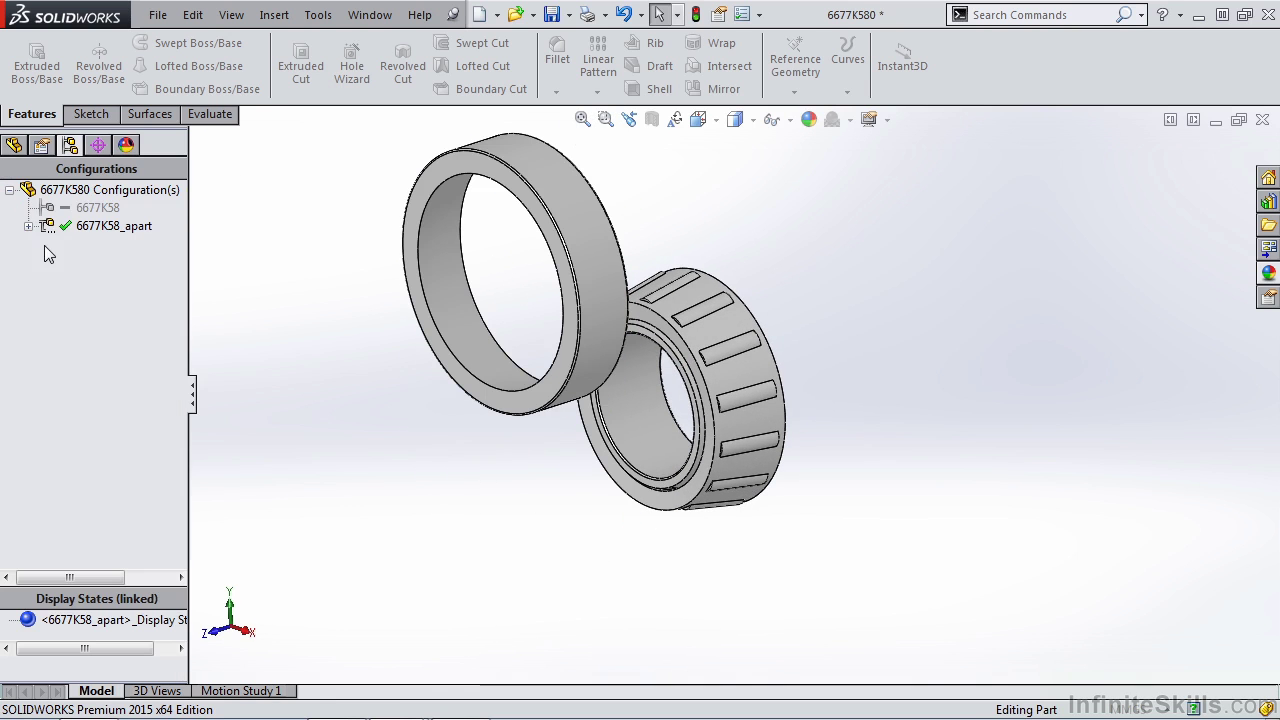
# Step: Collapse the bearing's ExplView1, explode it again, and return it to the collapsed state
pyautogui.click(28, 227)
pyautogui.click(82, 244)
pyautogui.rightClick(80, 244)
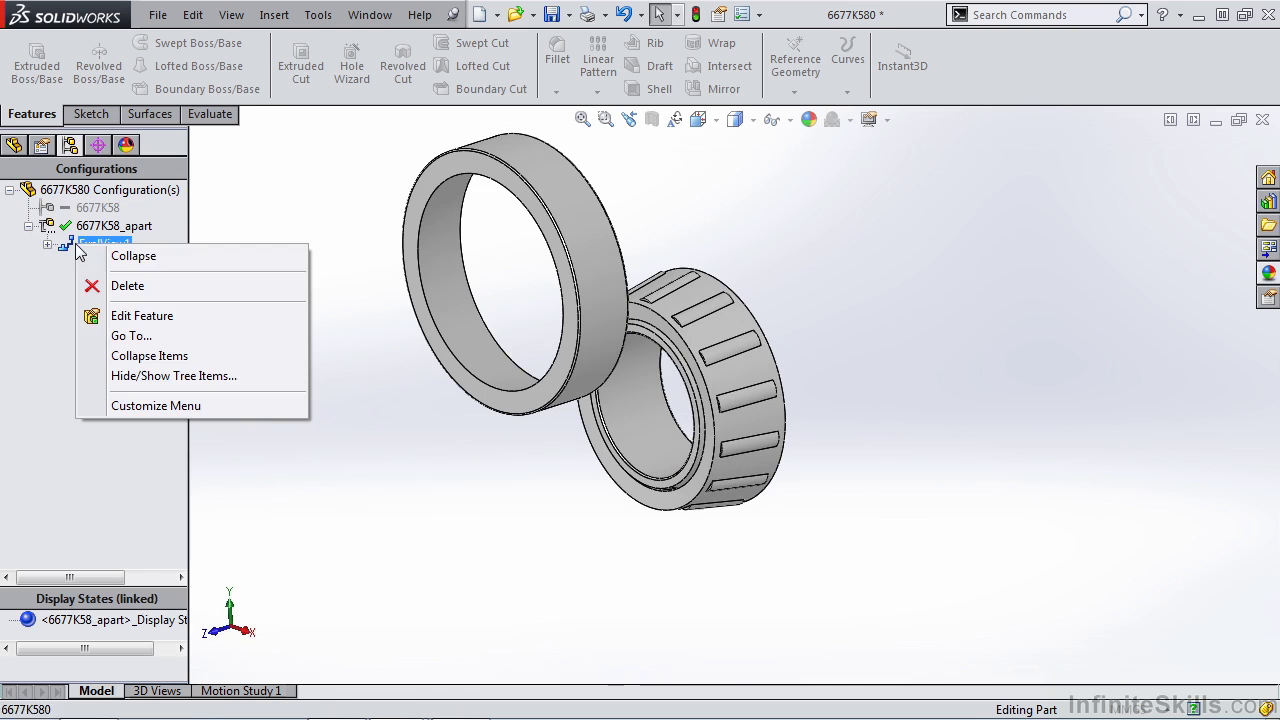
pyautogui.click(133, 256)
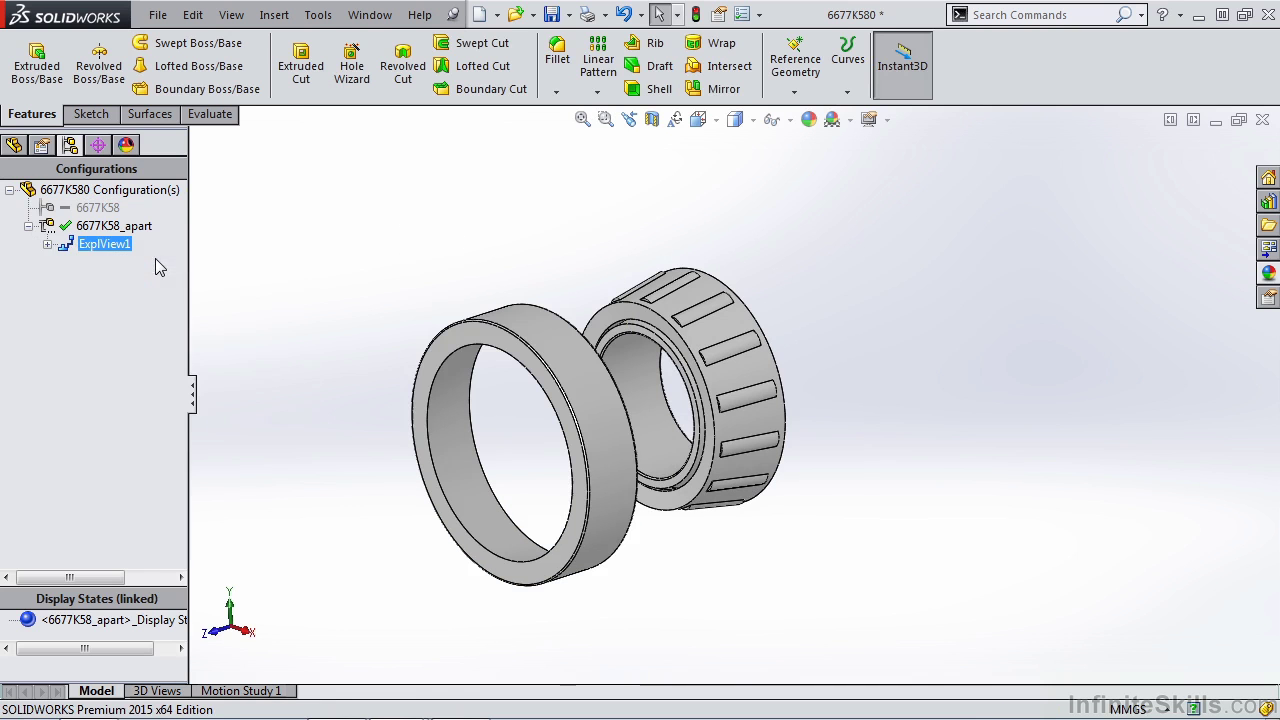
pyautogui.rightClick(76, 248)
pyautogui.click(103, 251)
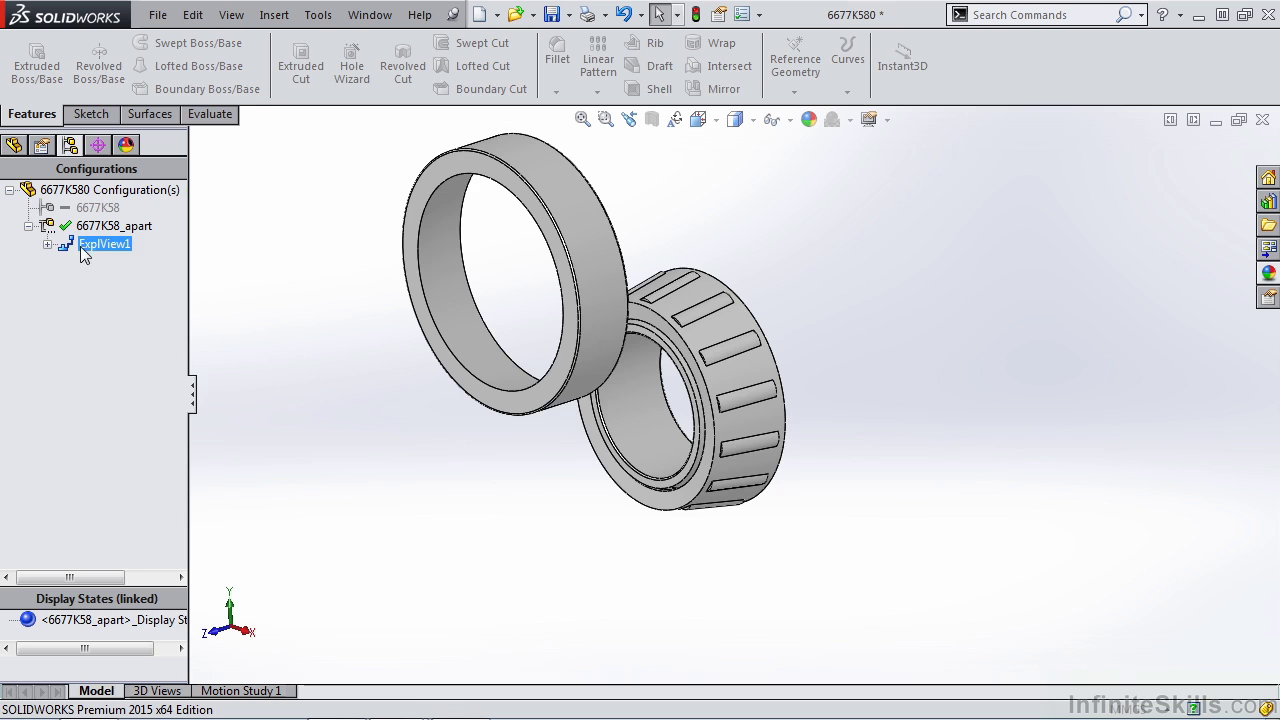
pyautogui.rightClick(82, 249)
pyautogui.click(127, 260)
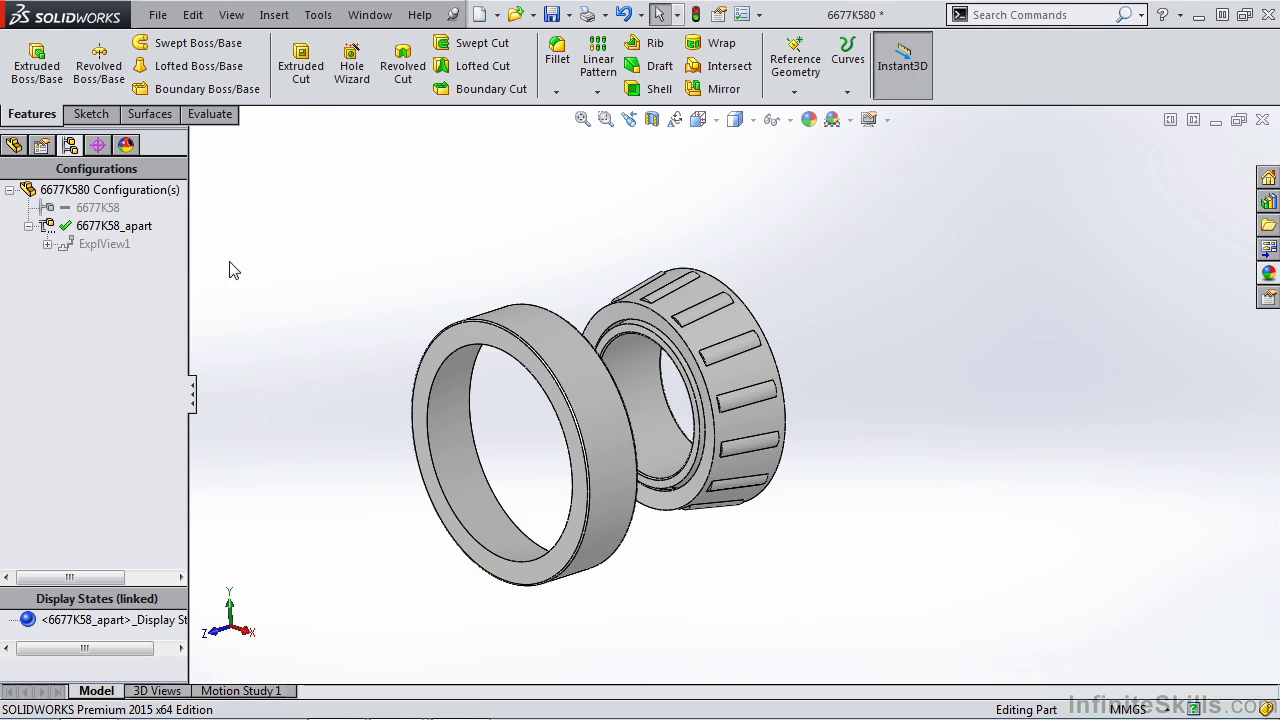
# Step: Close the bearing part and activate the Default configuration of the Hub Assembly
pyautogui.click(1263, 120)
pyautogui.click(560, 462)
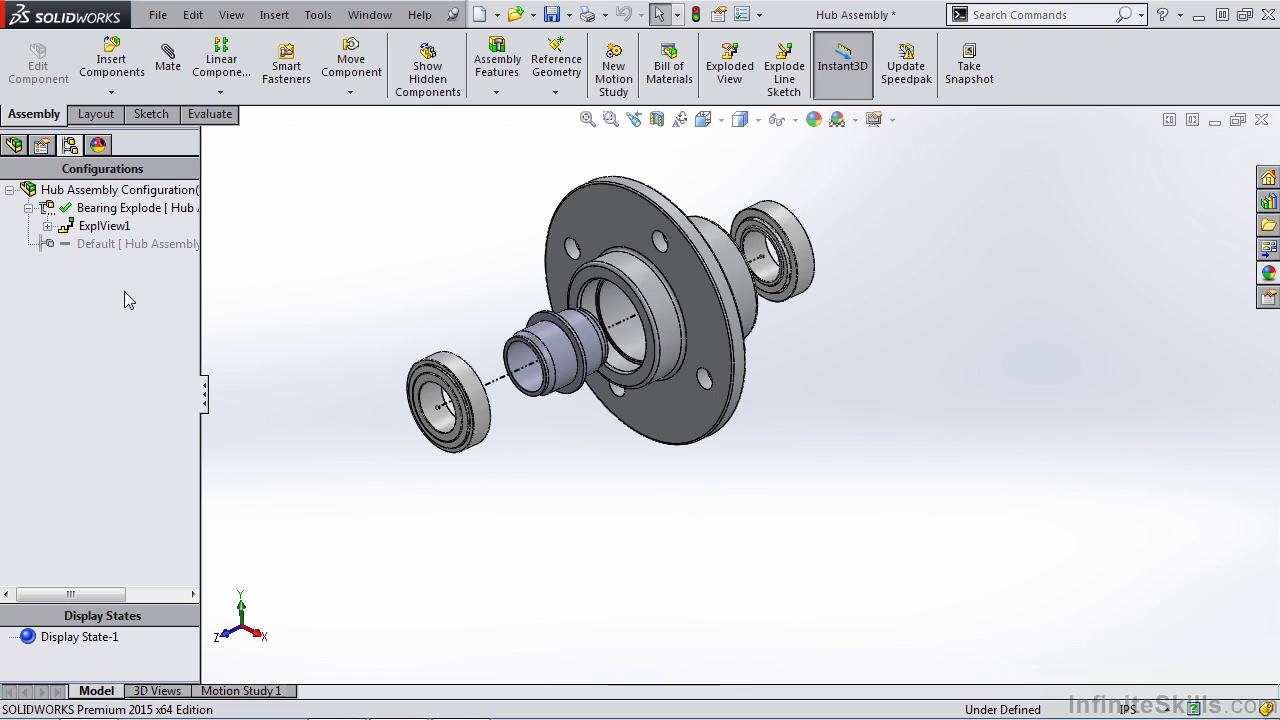
pyautogui.click(70, 246)
pyautogui.doubleClick(68, 246)
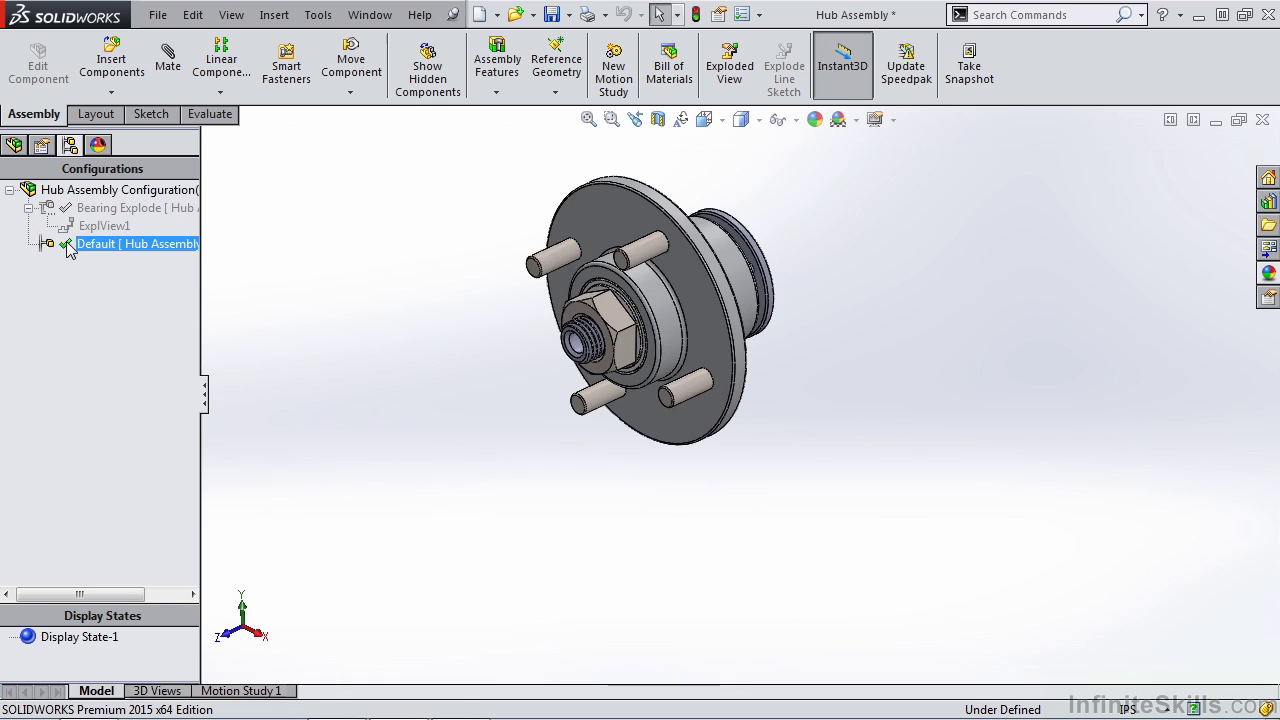
# Step: Start a new exploded view in the Default configuration with a radial step for the four hex finished bolts
pyautogui.rightClick(68, 246)
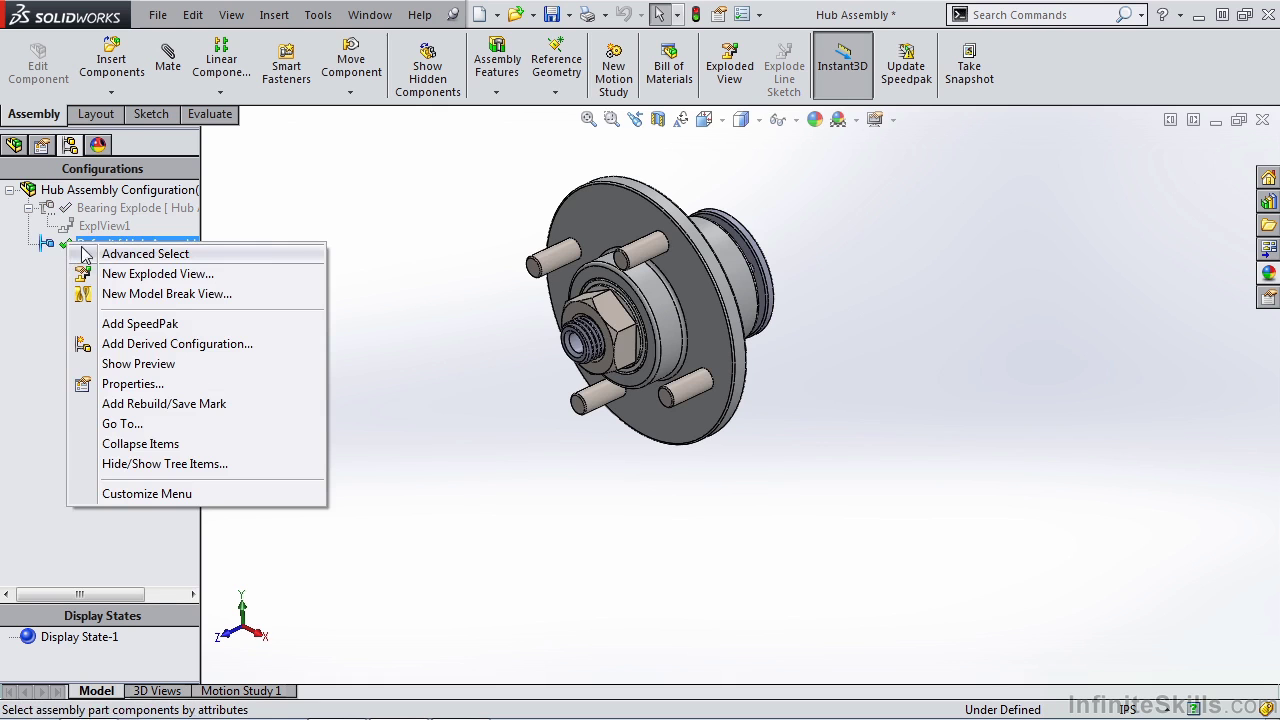
pyautogui.click(110, 272)
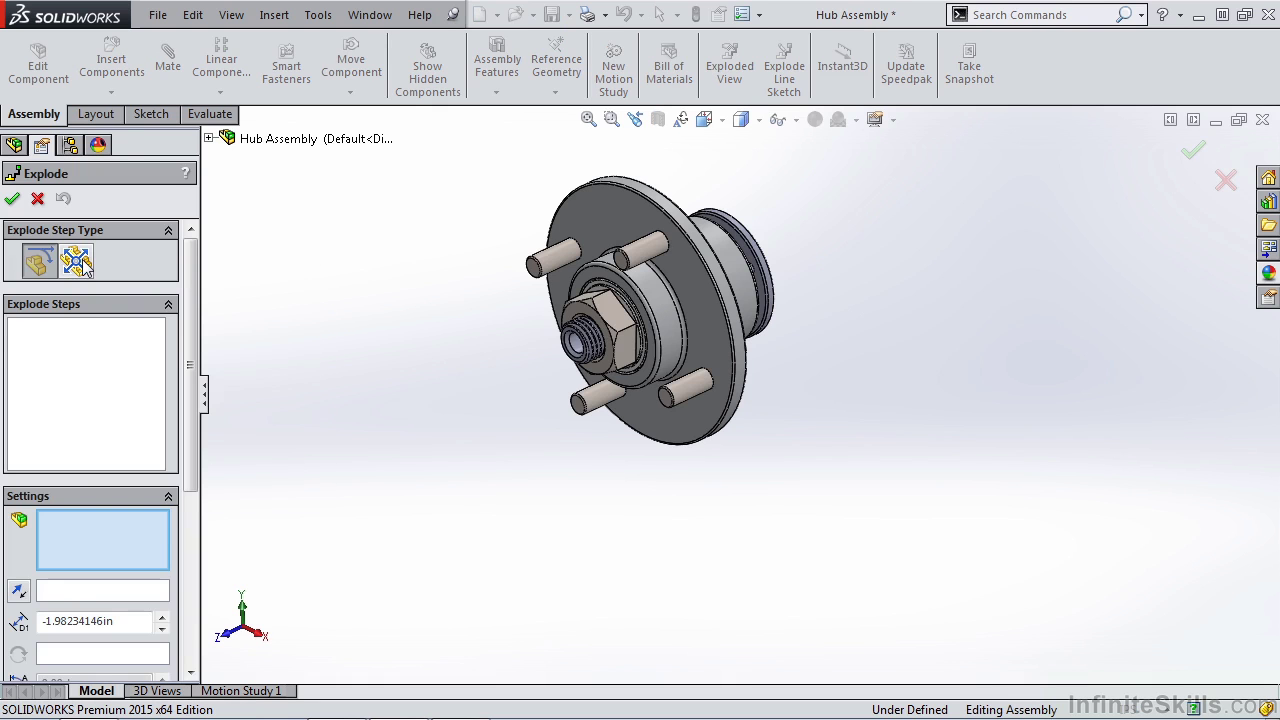
pyautogui.click(84, 264)
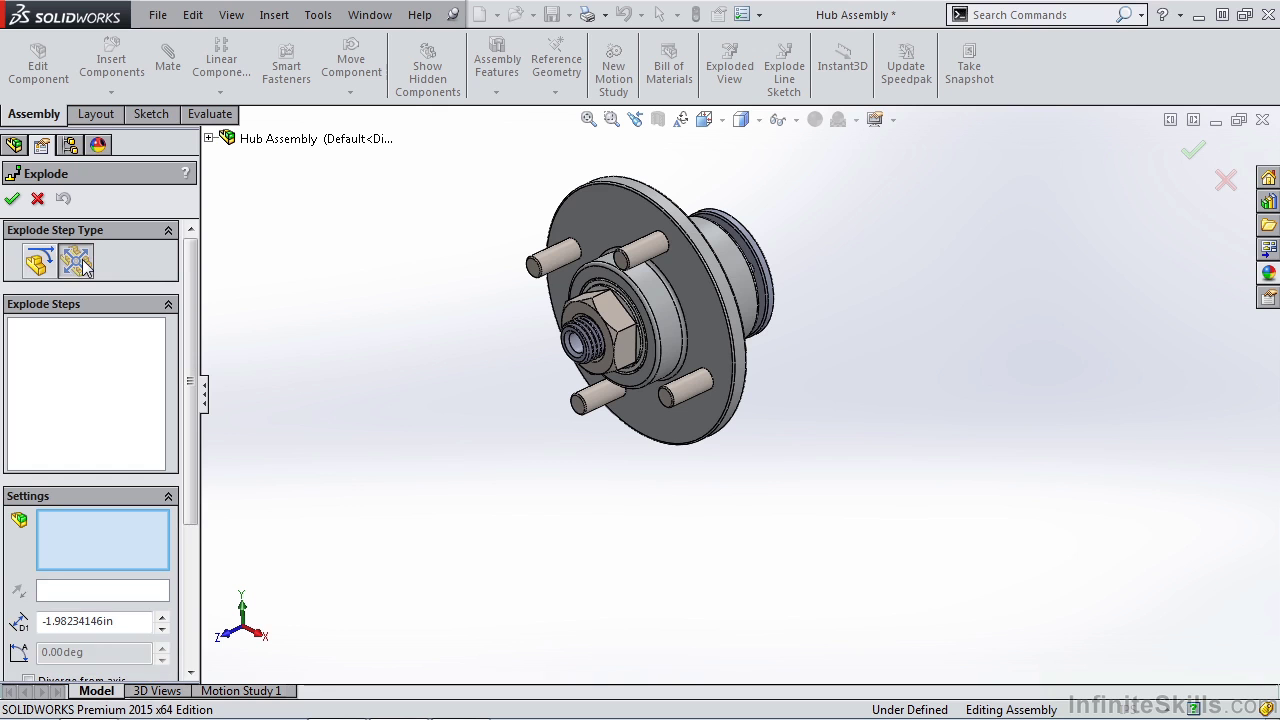
pyautogui.click(555, 259)
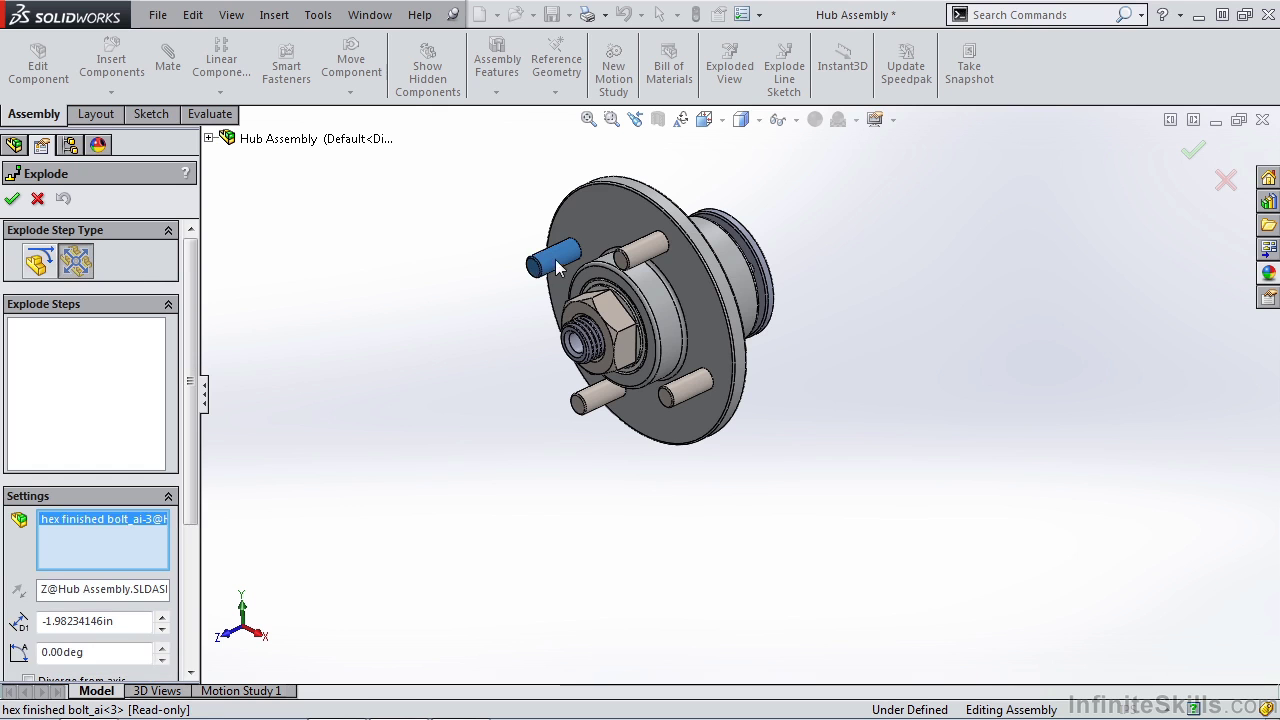
pyautogui.click(641, 260)
pyautogui.click(683, 388)
pyautogui.click(601, 402)
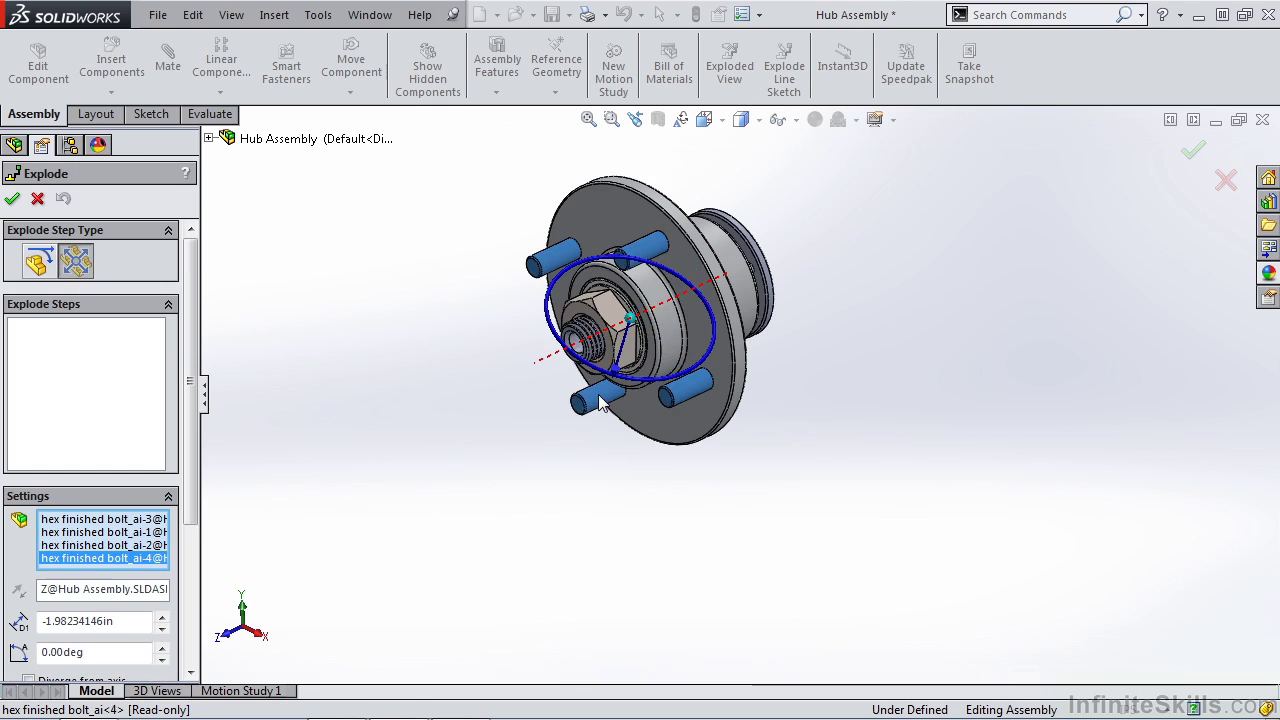
# Step: Set the radial explode direction of the four bolts from the circular edge of the hub flange
pyautogui.moveTo(601, 402); pyautogui.dragTo(660, 372, button='middle')
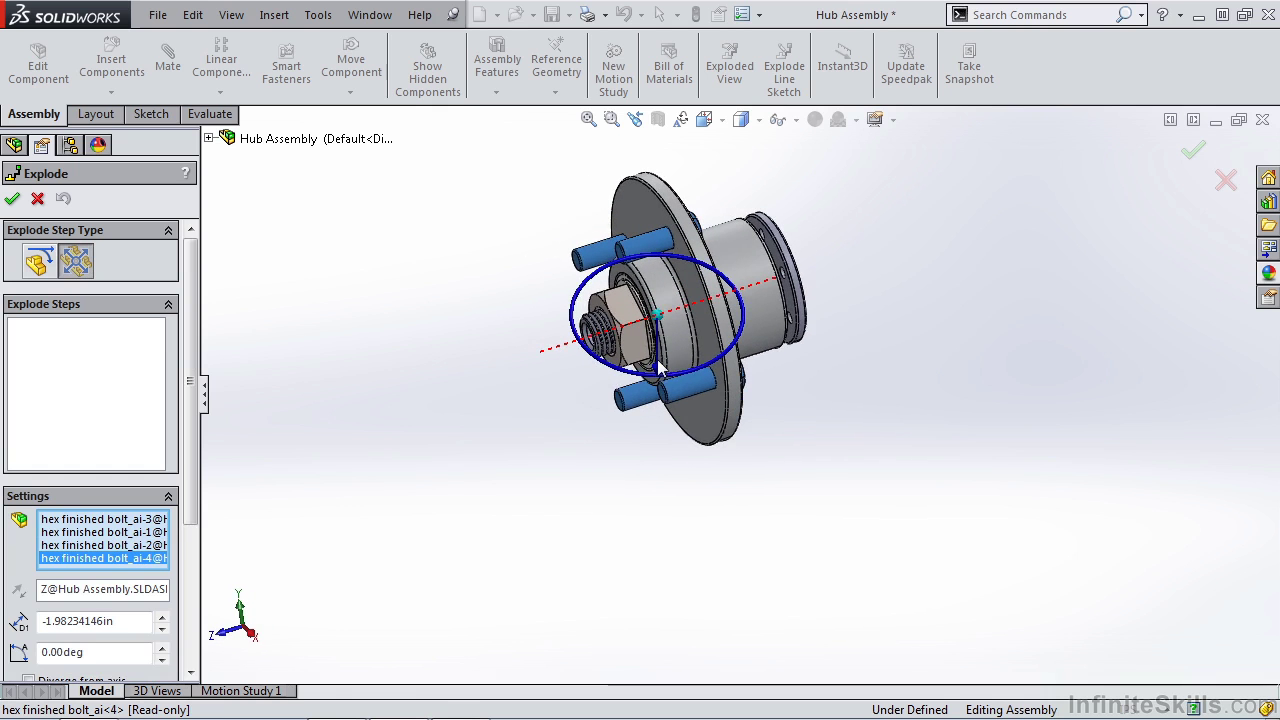
pyautogui.scroll(3, 658, 366)
pyautogui.moveTo(189, 447); pyautogui.dragTo(191, 484)
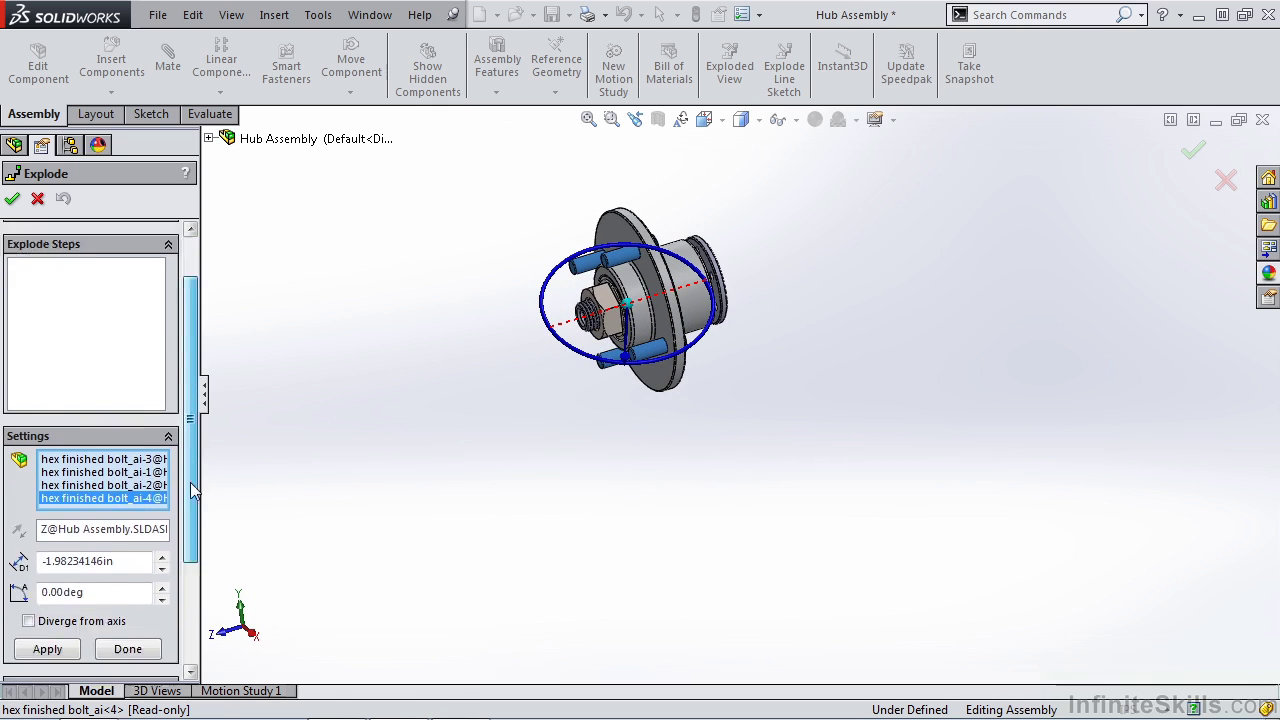
pyautogui.scroll(-3, 190, 482)
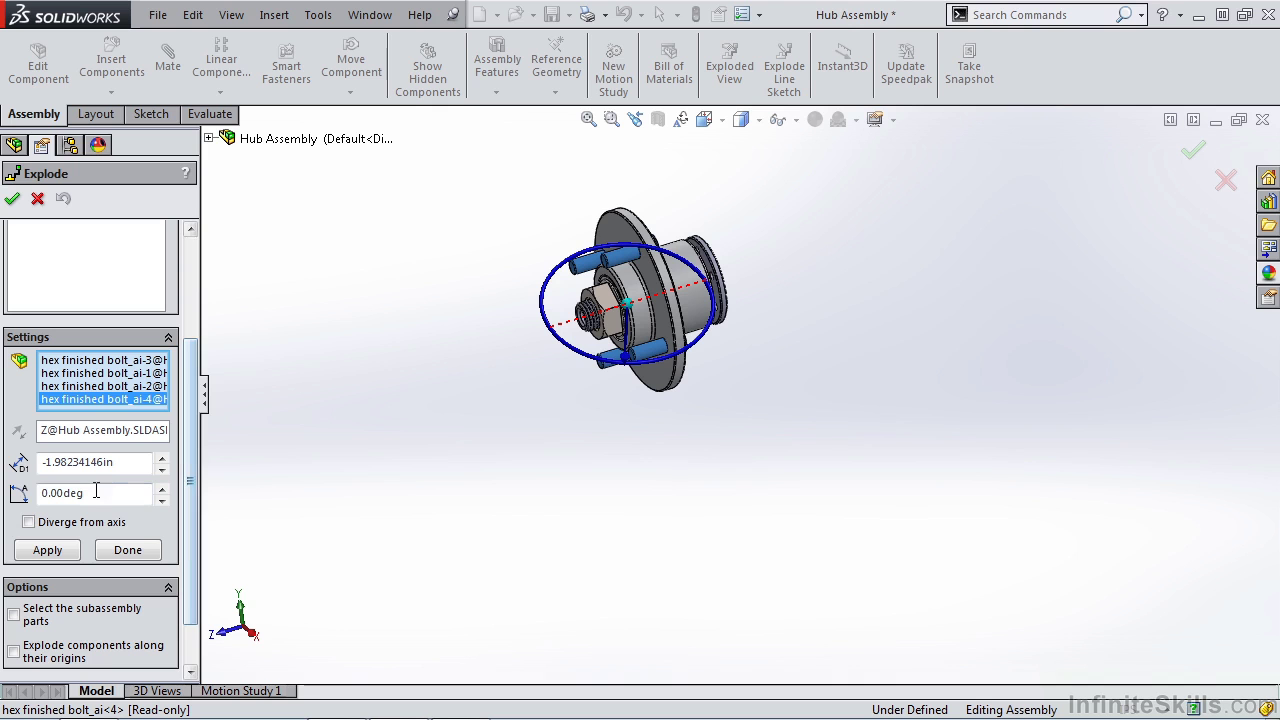
pyautogui.click(88, 432)
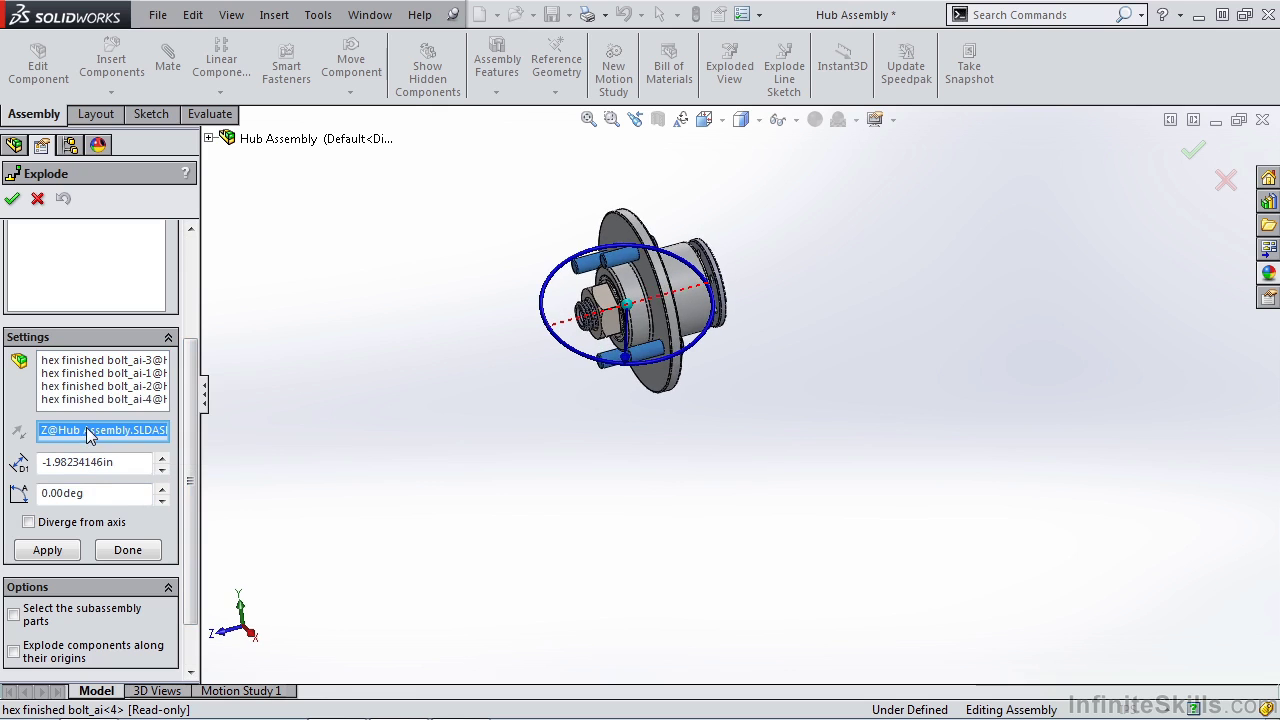
pyautogui.click(628, 226)
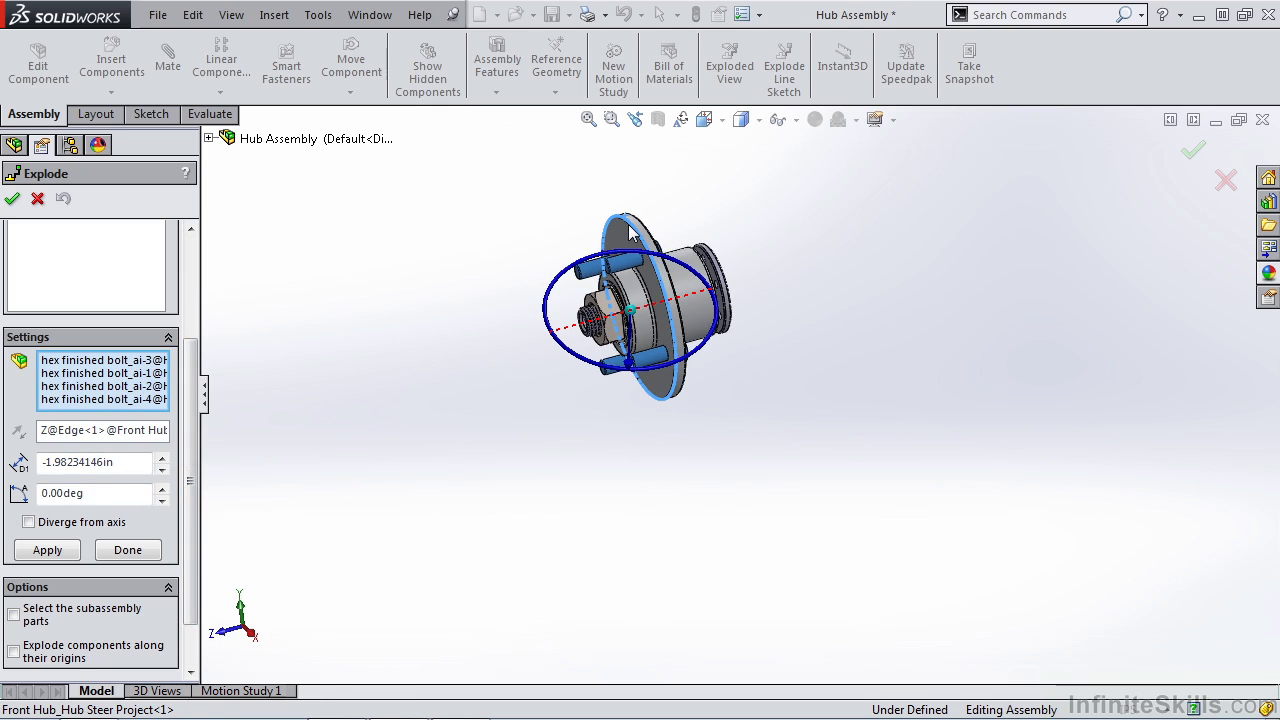
# Step: Try to explode the four bolts radially outward from the hub axis, and discard the exploded view
pyautogui.click(626, 371)
pyautogui.moveTo(626, 371); pyautogui.dragTo(660, 362, button='middle')
pyautogui.moveTo(658, 357); pyautogui.dragTo(733, 437)
pyautogui.moveTo(733, 439); pyautogui.dragTo(551, 203, button='middle')
pyautogui.moveTo(790, 305); pyautogui.dragTo(711, 497, button='middle')
pyautogui.click(711, 496)
pyautogui.scroll(1, 710, 495)
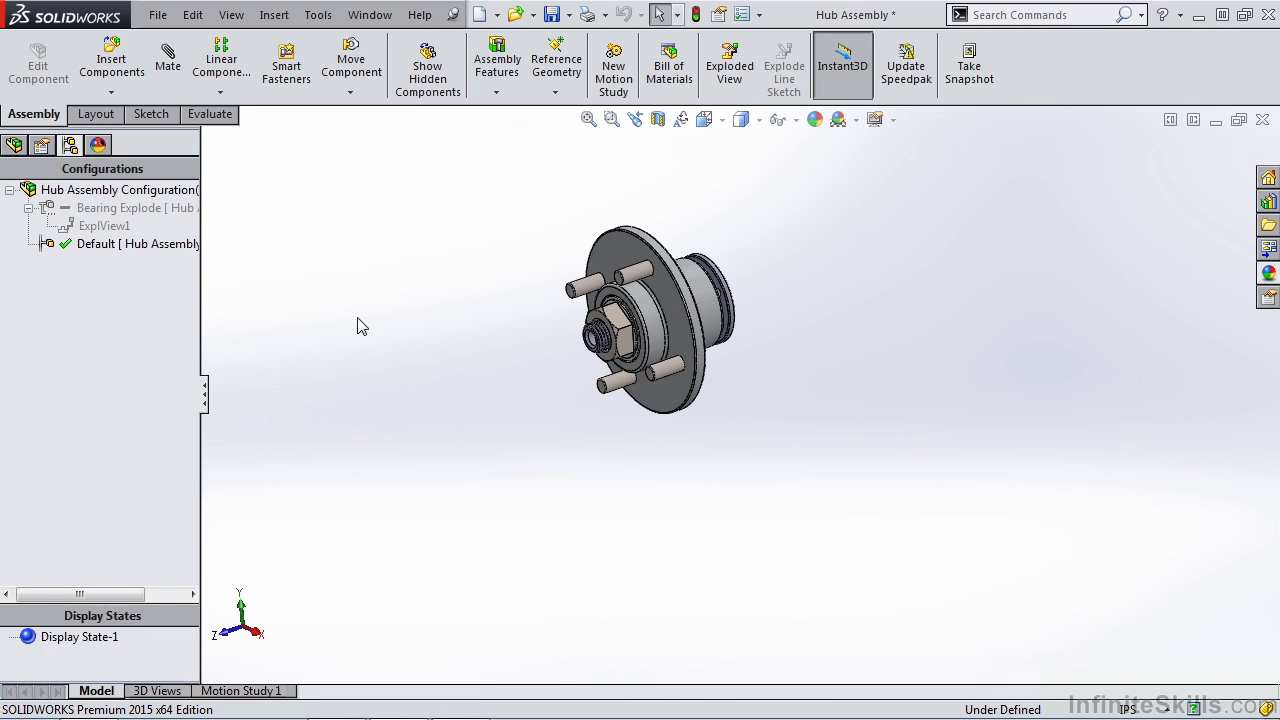
pyautogui.press('Left')
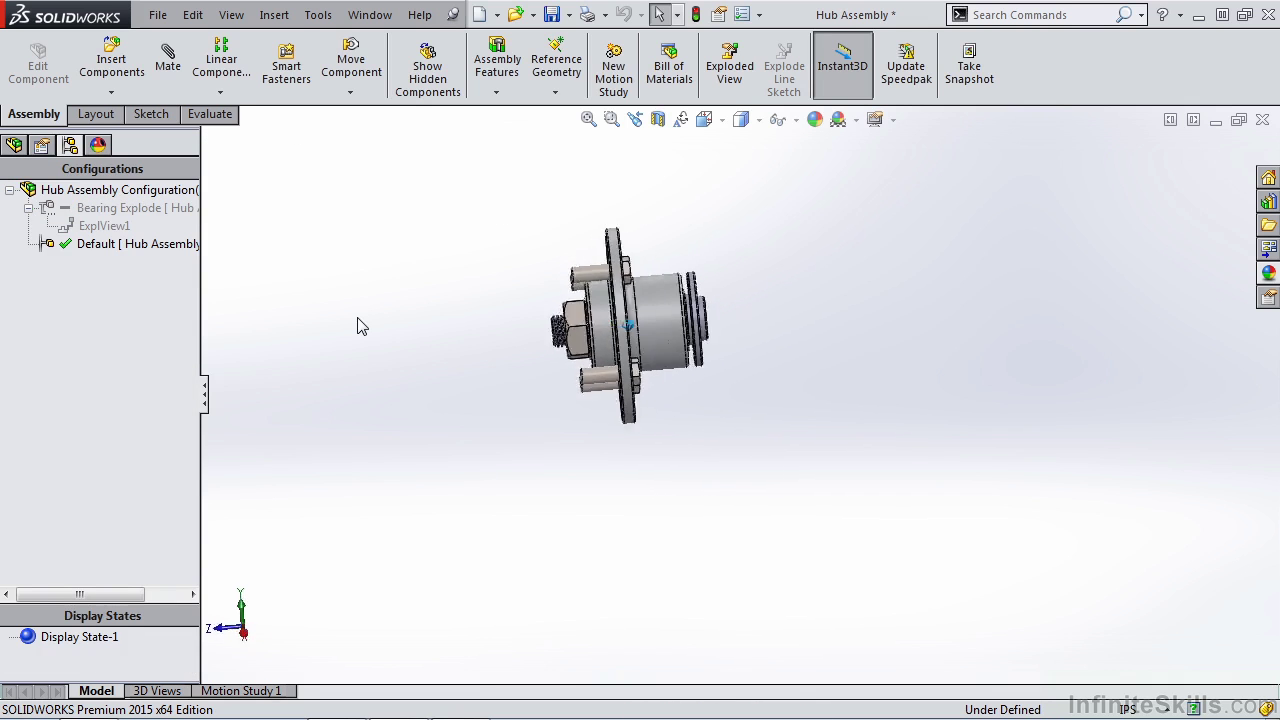